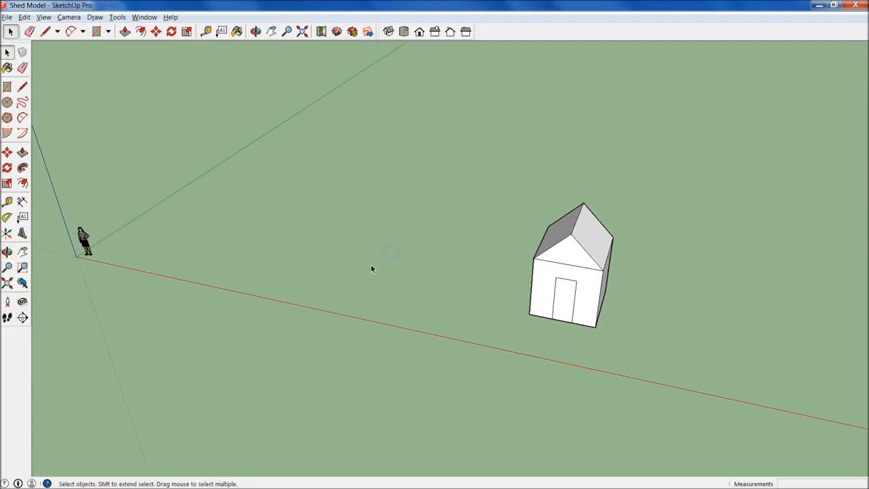
# - Delete the scale figure standing at the axes origin
pyautogui.moveTo(106, 291); pyautogui.dragTo(132, 300)
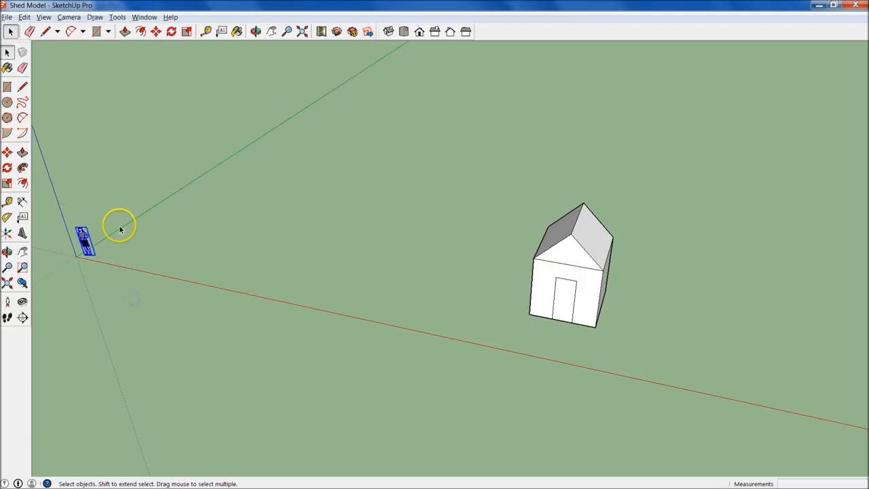
pyautogui.press('Delete')
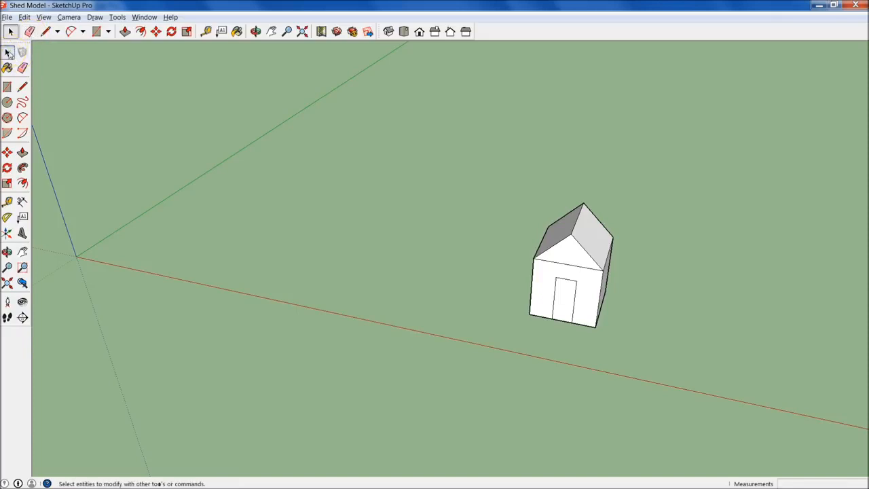
pyautogui.moveTo(407, 324)
pyautogui.mouseDown(button='middle')
pyautogui.moveTo(353, 305)
pyautogui.moveTo(347, 315)
pyautogui.moveTo(283, 315)
pyautogui.moveTo(596, 321)
pyautogui.moveTo(405, 336)
pyautogui.moveTo(584, 323)
pyautogui.moveTo(310, 306)
pyautogui.moveTo(285, 312)
pyautogui.moveTo(547, 330)
pyautogui.moveTo(541, 343)
pyautogui.moveTo(524, 343)
pyautogui.moveTo(520, 333)
pyautogui.moveTo(442, 315)
pyautogui.moveTo(343, 314)
pyautogui.mouseUp(button='middle')
# - Switch to the Garden Shed Sample model to view the finished example shed
pyautogui.hotkey('alt', 'Tab')
pyautogui.click(374, 249)
pyautogui.hotkey('alt', 'Tab')
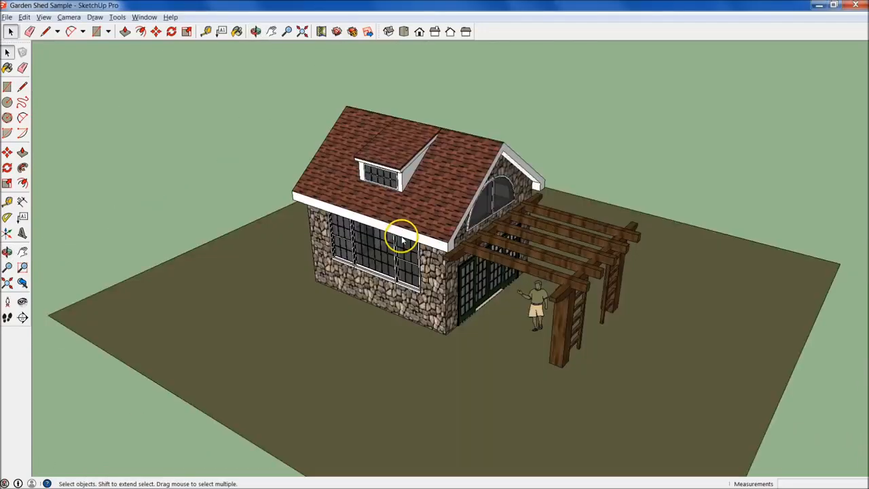
# - Switch to the web browser and look through the tutorial playlists on the YouTube channel page
pyautogui.hotkey('alt', 'Tab')
pyautogui.click(374, 251)
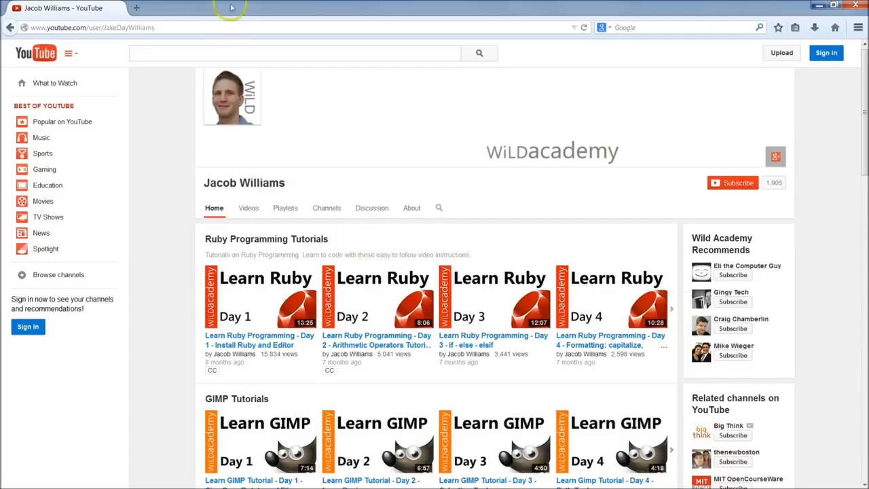
pyautogui.scroll(-1, 444, 301)
pyautogui.scroll(-4, 444, 299)
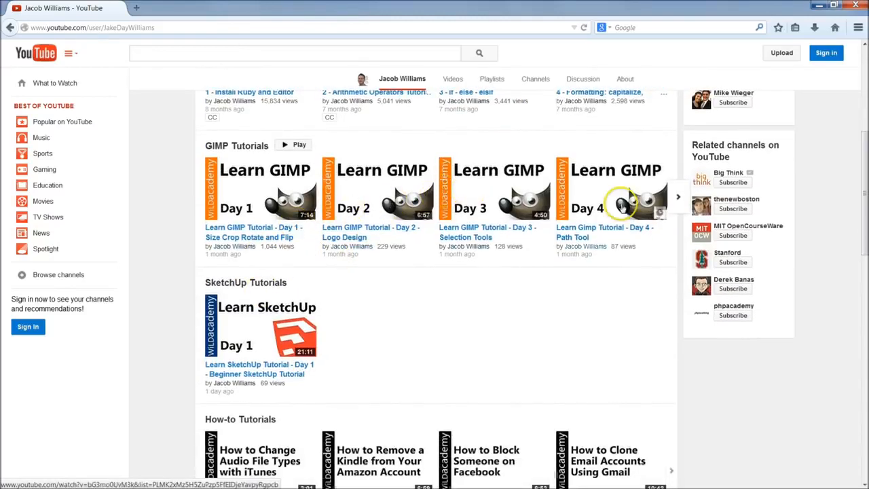
pyautogui.scroll(-1, 306, 326)
pyautogui.scroll(-3, 307, 331)
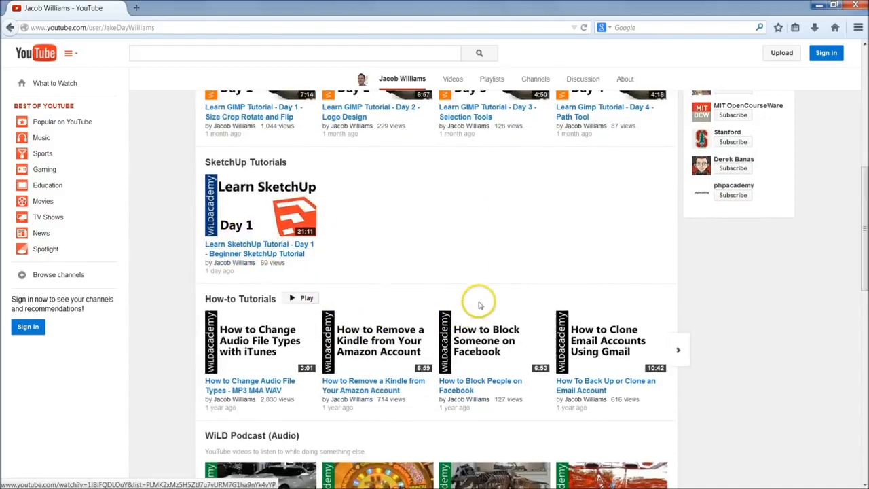
pyautogui.scroll(-6, 475, 301)
pyautogui.scroll(-2, 319, 299)
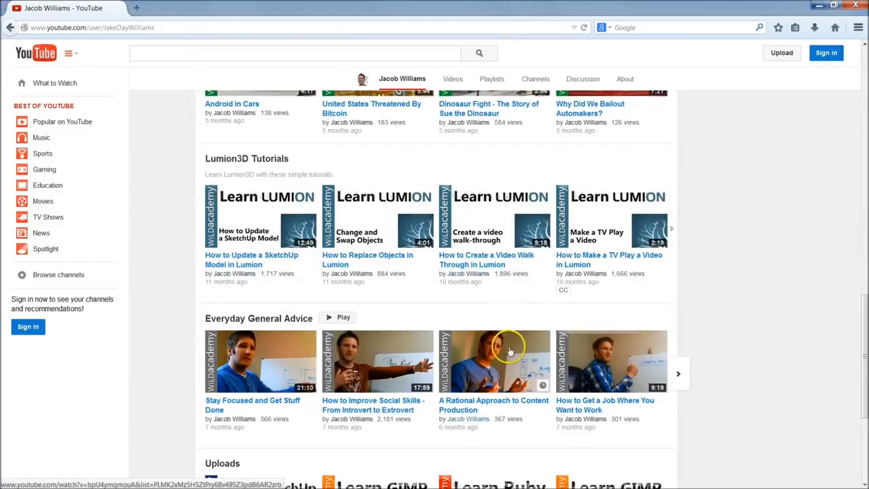
pyautogui.scroll(10, 329, 326)
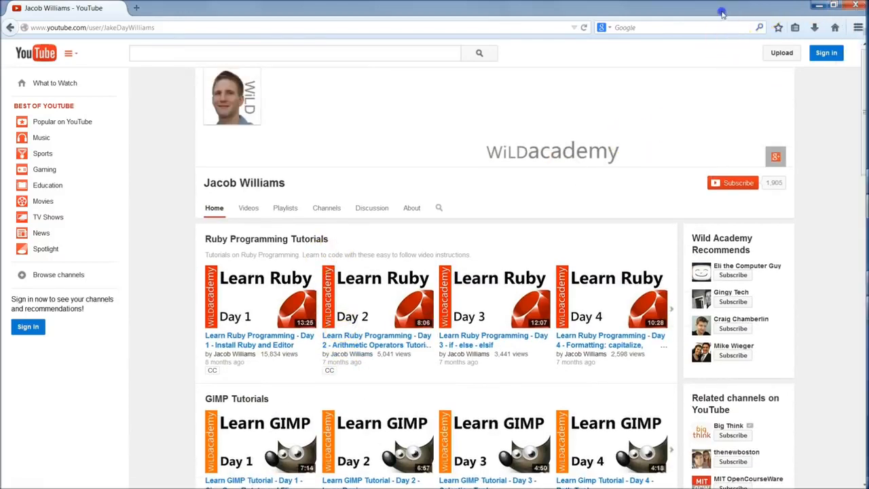
# - Close the browser and switch to the Shed Model file in SketchUp
pyautogui.doubleClick(721, 13)
pyautogui.click(859, 7)
pyautogui.hotkey('alt', 'Tab')
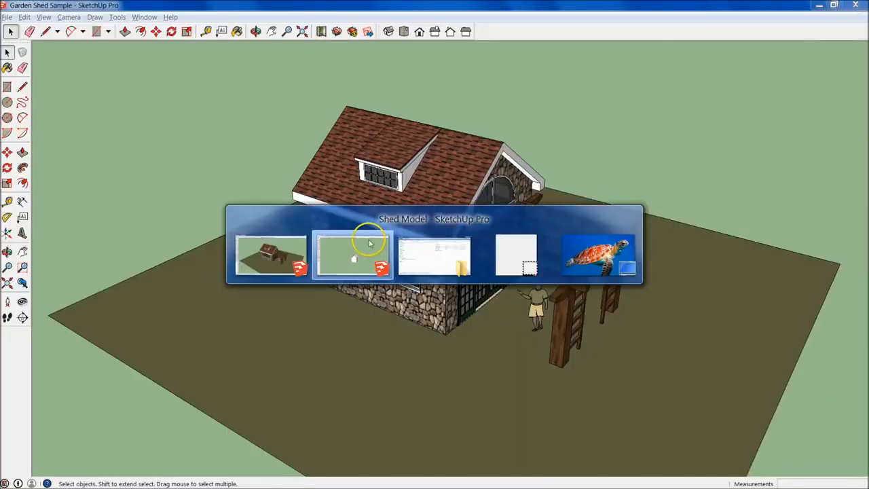
pyautogui.click(350, 252)
# - Draw a circle on the ground beside the shed with a radius of 3'
pyautogui.moveTo(440, 279); pyautogui.dragTo(315, 286, button='middle')
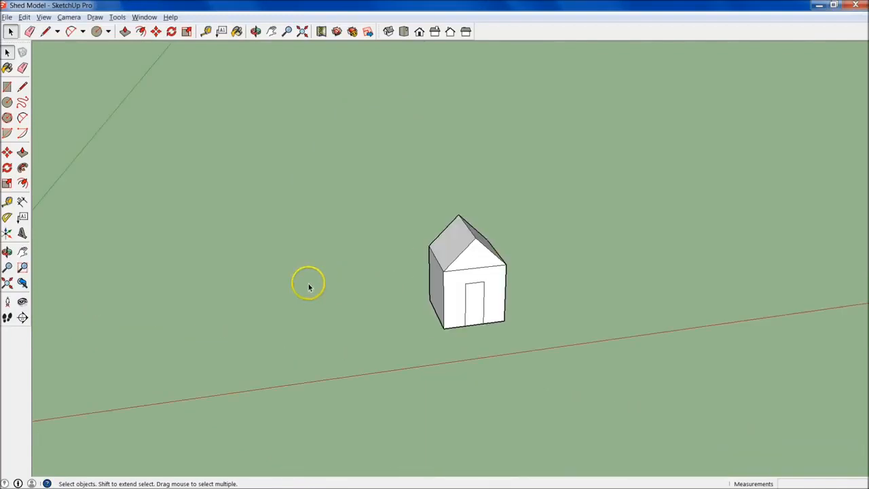
pyautogui.click(7, 102)
pyautogui.moveTo(428, 336)
pyautogui.mouseDown(button='middle')
pyautogui.moveTo(416, 335)
pyautogui.moveTo(425, 341)
pyautogui.mouseUp(button='middle')
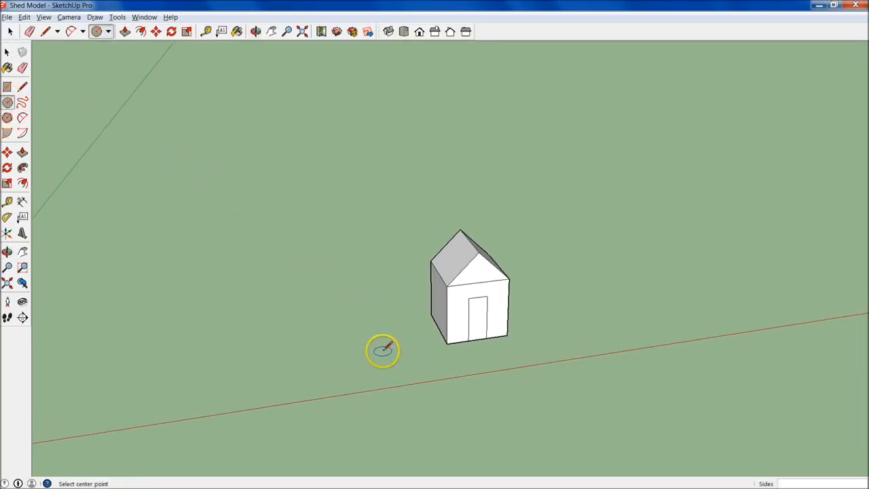
pyautogui.moveTo(489, 297); pyautogui.dragTo(200, 250, button='middle')
pyautogui.scroll(6, 500, 304)
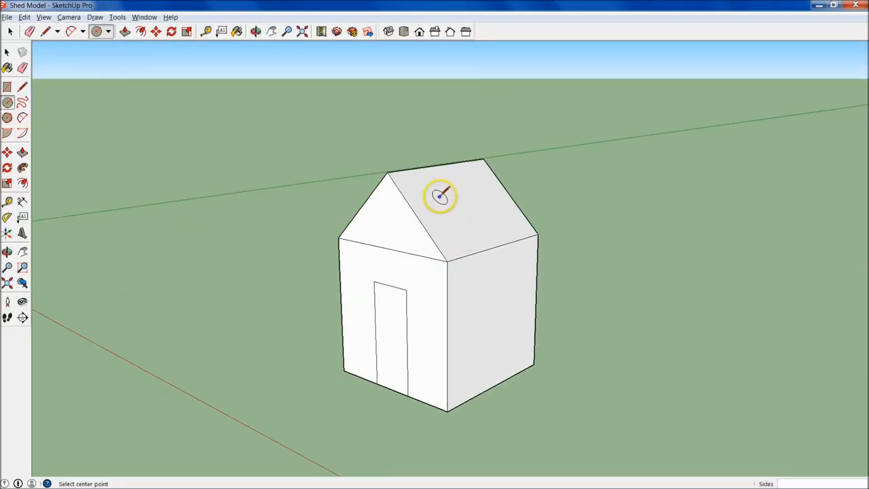
pyautogui.moveTo(477, 213); pyautogui.dragTo(284, 255, button='middle')
pyautogui.moveTo(405, 202); pyautogui.dragTo(450, 203, button='middle')
pyautogui.scroll(-3, 438, 213)
pyautogui.moveTo(335, 314)
pyautogui.mouseDown(button='middle')
pyautogui.moveTo(421, 258)
pyautogui.moveTo(363, 270)
pyautogui.moveTo(330, 306)
pyautogui.mouseUp(button='middle')
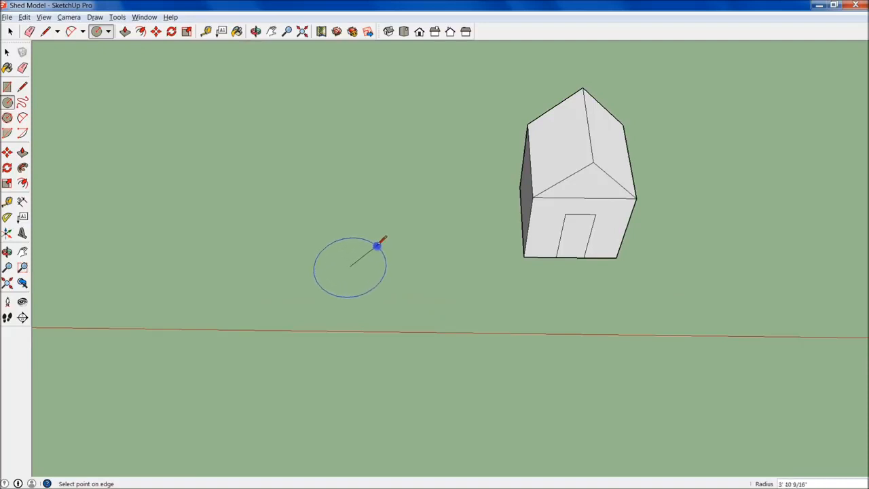
pyautogui.click(376, 242)
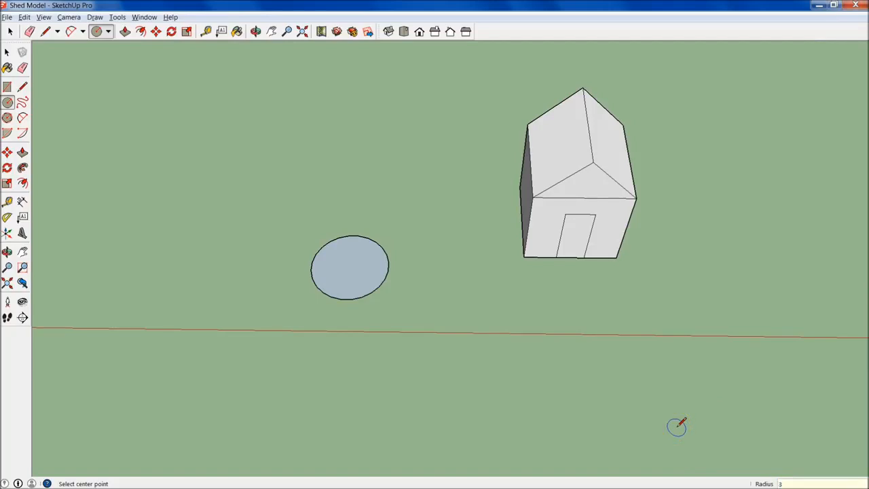
pyautogui.press('Return')
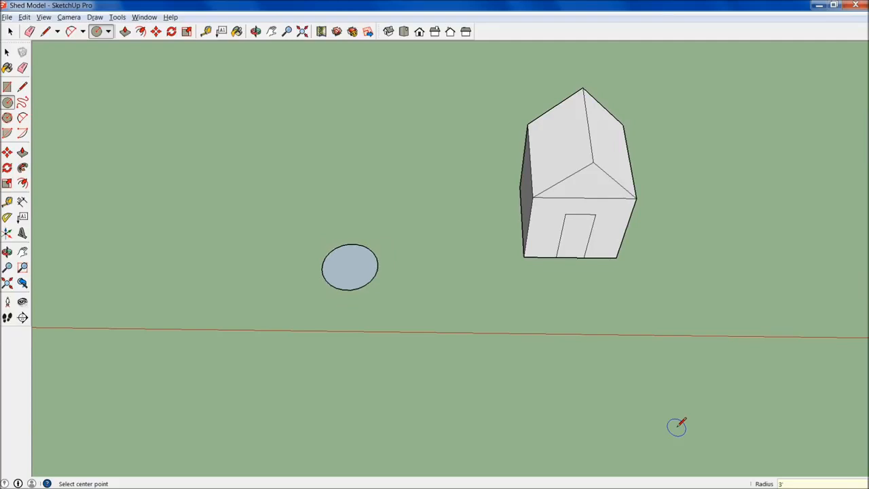
# - Measure the circle's diameter from edge to opposite edge with the Tape Measure tool
pyautogui.click(360, 323)
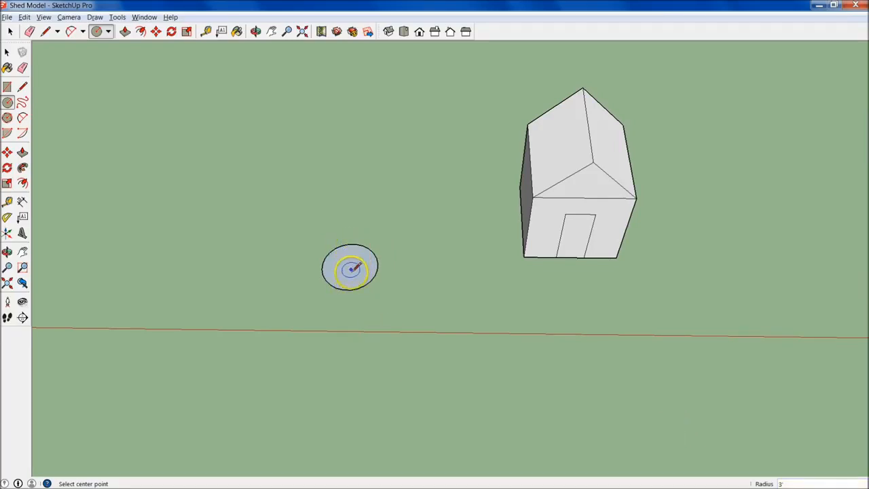
pyautogui.click(22, 87)
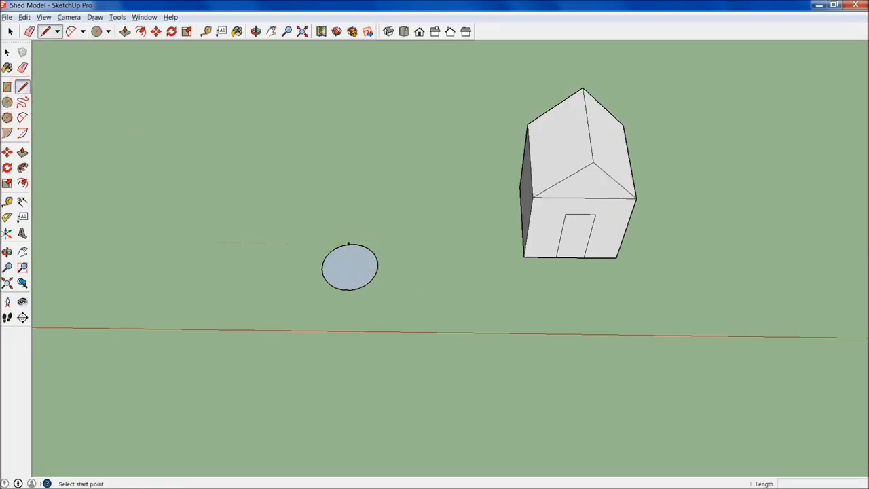
pyautogui.press('t')
pyautogui.moveTo(350, 243); pyautogui.dragTo(353, 285)
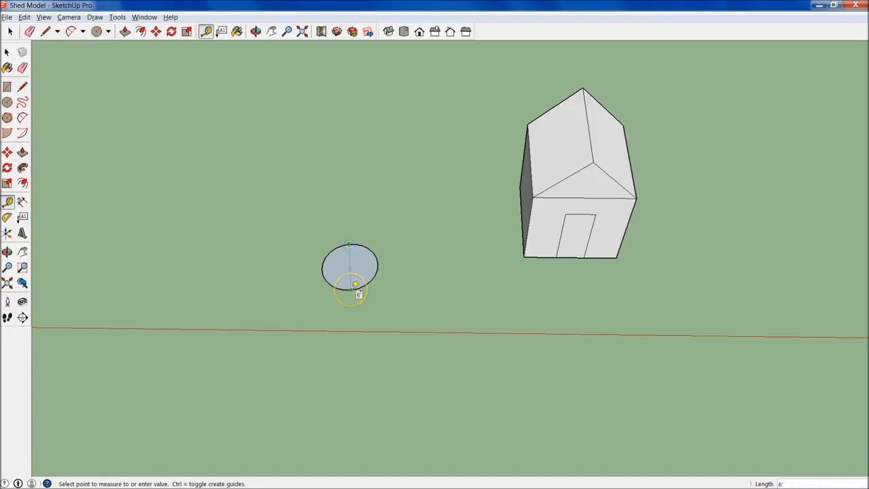
pyautogui.press('space')
# - Extrude the circle upward with Push/Pull and undo the extrusion
pyautogui.moveTo(360, 261); pyautogui.dragTo(341, 247, button='middle')
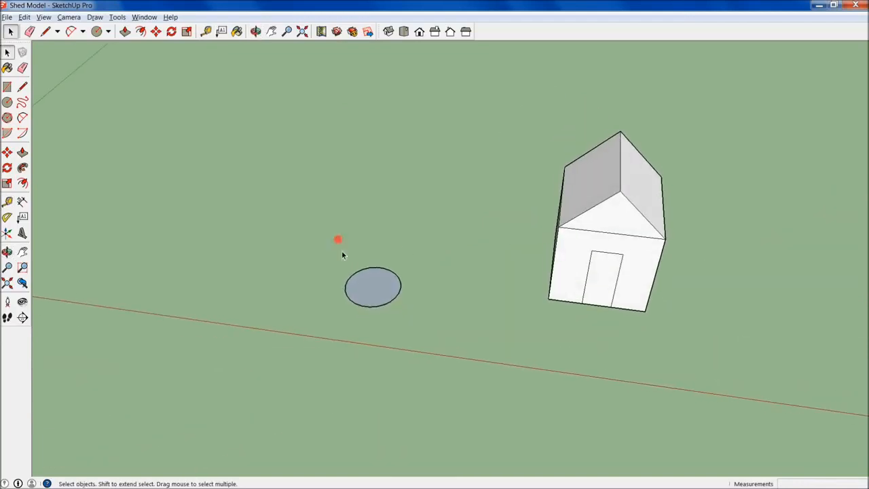
pyautogui.click(22, 153)
pyautogui.click(368, 287)
pyautogui.click(355, 210)
pyautogui.hotkey('ctrl', 'z')
# - Inspect the circle's straight edge segments up close, starting a line from one segment endpoint and cancelling it
pyautogui.moveTo(345, 249); pyautogui.dragTo(419, 294, button='middle')
pyautogui.scroll(5, 415, 292)
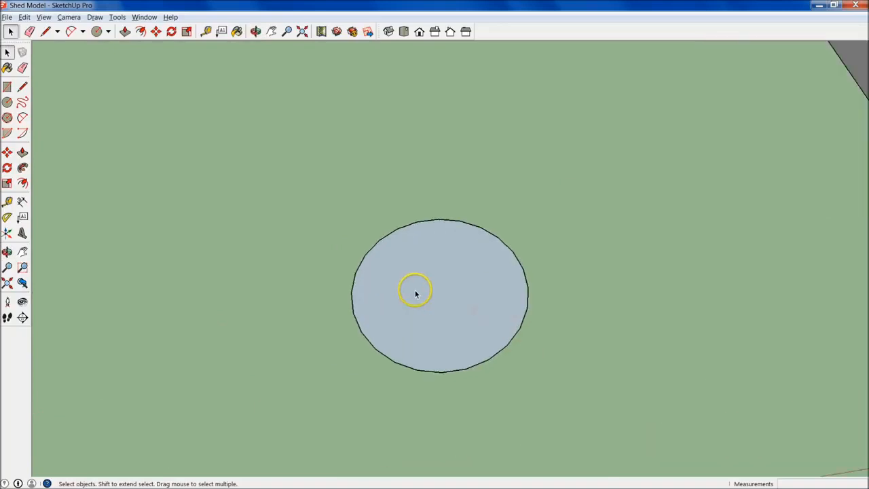
pyautogui.scroll(4, 466, 346)
pyautogui.scroll(-1, 500, 376)
pyautogui.moveTo(471, 322); pyautogui.dragTo(528, 384, button='middle')
pyautogui.press('l')
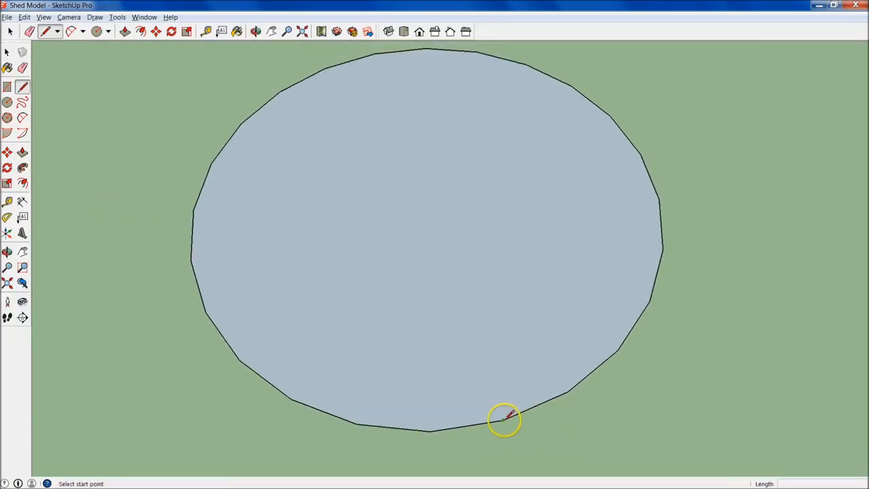
pyautogui.click(502, 420)
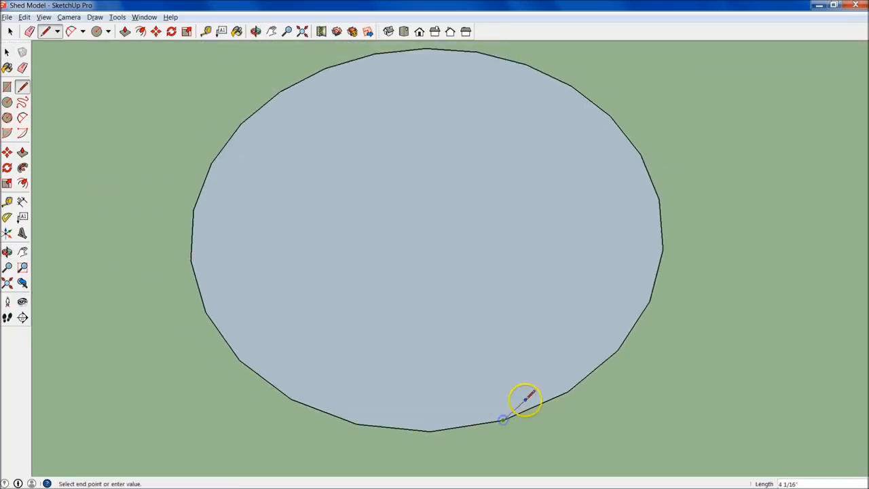
pyautogui.press('space')
# - Select the circle's whole outline, select its face separately, and clear the selection
pyautogui.click(624, 338)
pyautogui.click(627, 336)
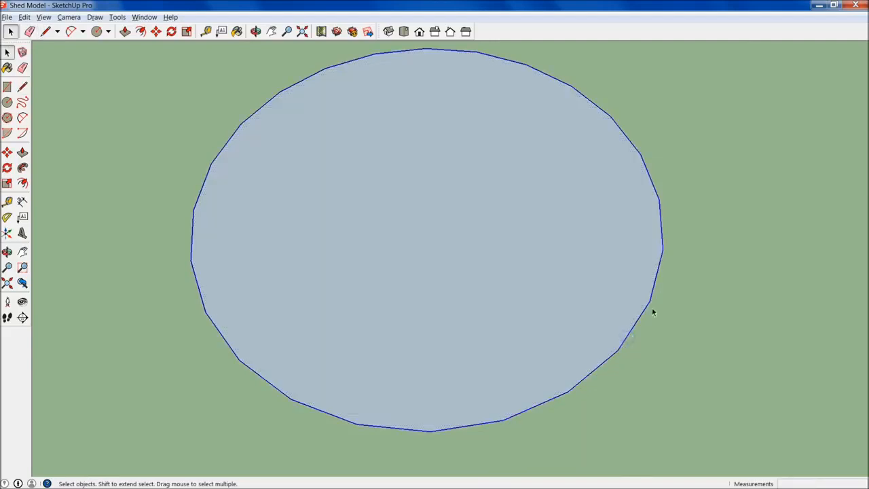
pyautogui.moveTo(631, 105); pyautogui.dragTo(587, 121, button='middle')
pyautogui.click(560, 413)
pyautogui.click(499, 284)
pyautogui.moveTo(499, 284); pyautogui.dragTo(611, 334, button='middle')
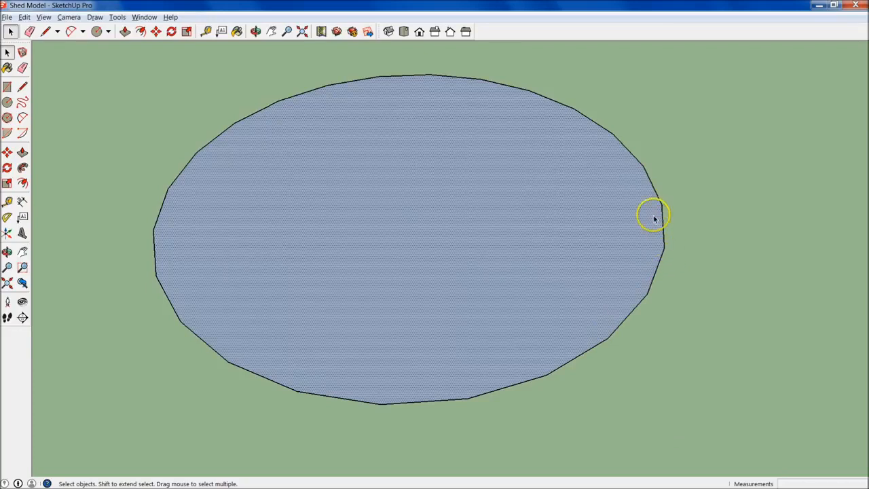
pyautogui.click(688, 289)
# - Examine the corners where the circle's segments meet, using the Line tool to check for an endpoint
pyautogui.moveTo(545, 261); pyautogui.dragTo(465, 357, button='middle')
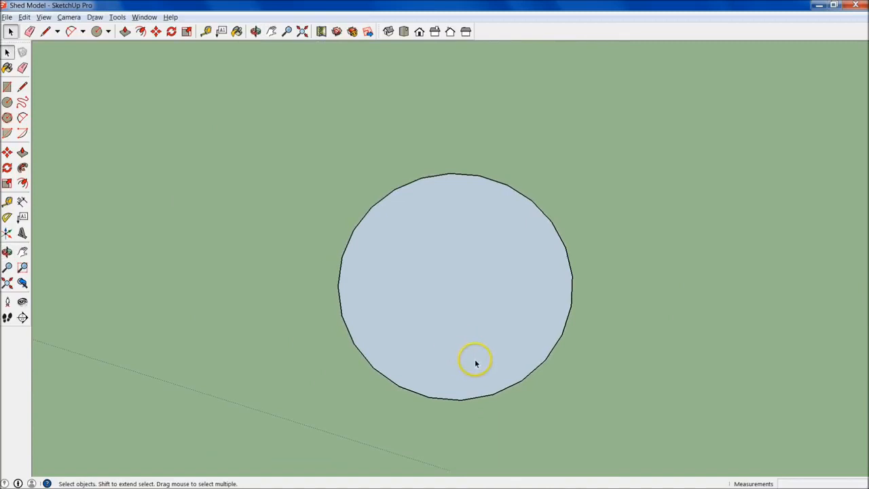
pyautogui.moveTo(512, 342); pyautogui.dragTo(427, 363, button='middle')
pyautogui.scroll(3, 392, 346)
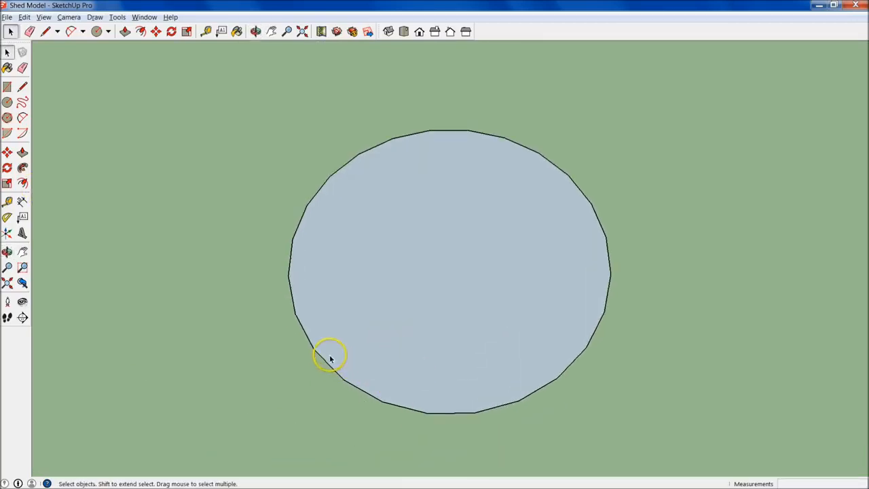
pyautogui.scroll(2, 547, 392)
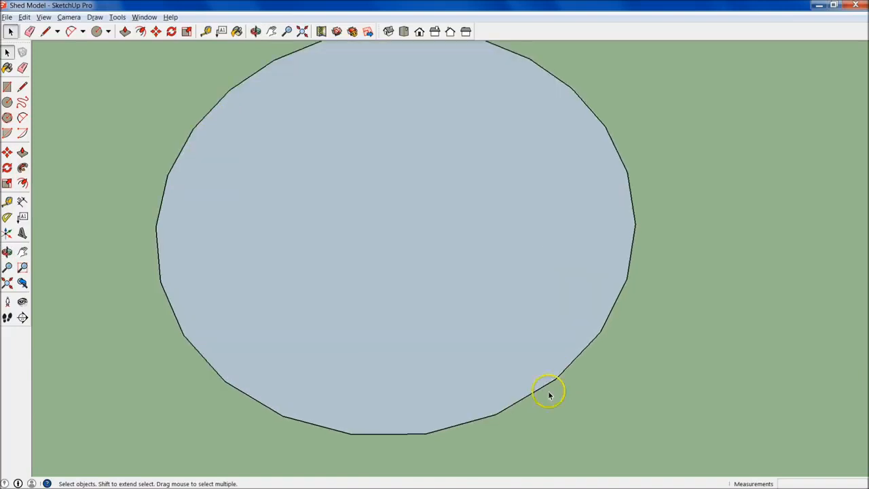
pyautogui.moveTo(521, 294); pyautogui.dragTo(536, 311, button='middle')
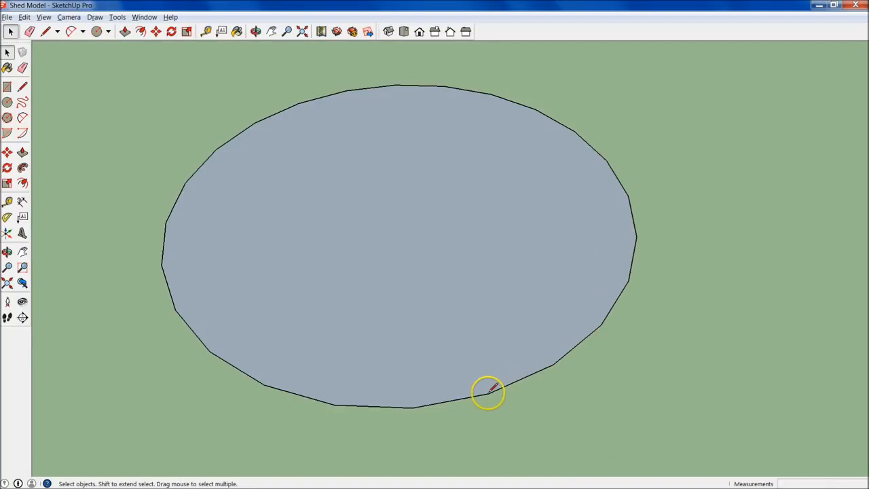
pyautogui.press('l')
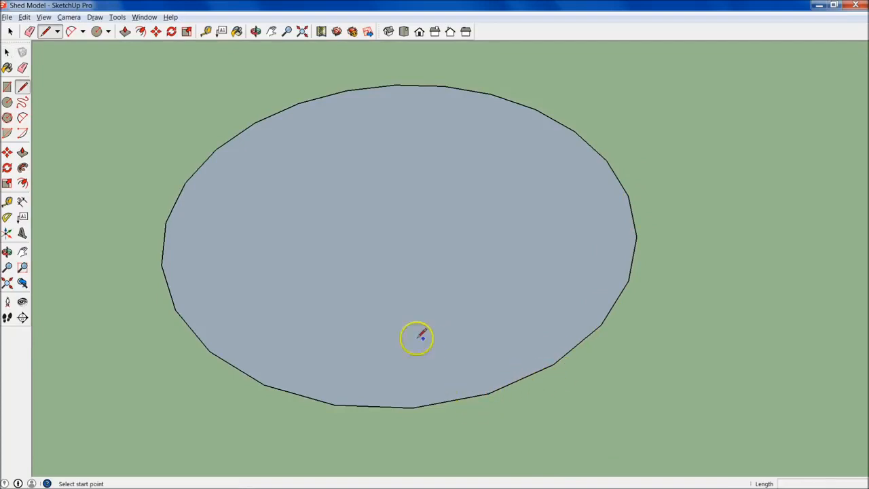
# - Draw a second circle of about 4' 5" radius on the ground beside the first and set it to 6 sides
pyautogui.moveTo(329, 407); pyautogui.dragTo(331, 465, button='middle')
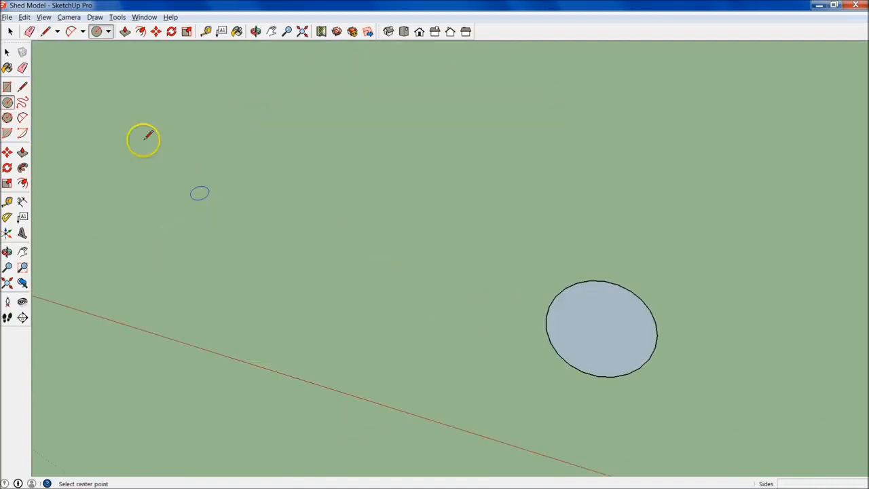
pyautogui.click(8, 103)
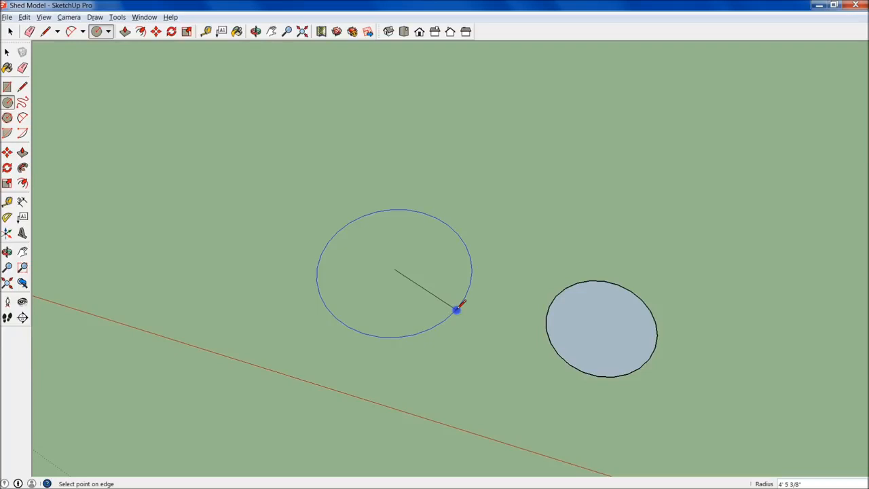
pyautogui.click(456, 309)
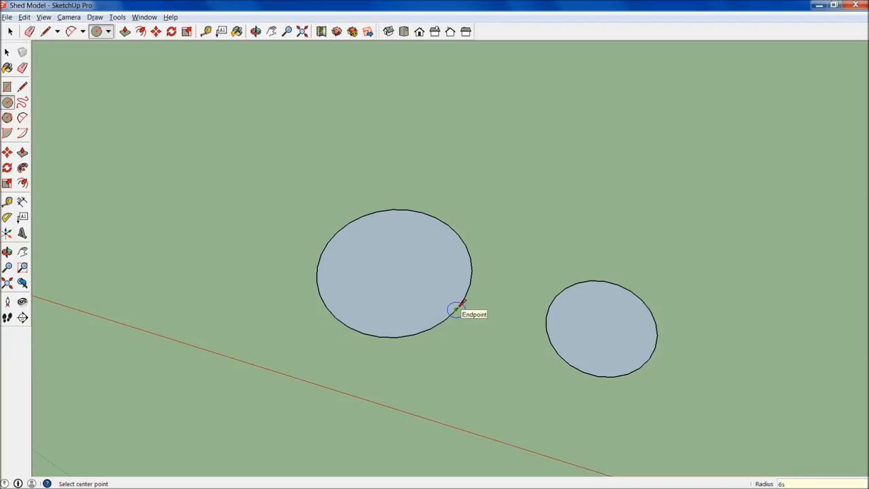
pyautogui.press('Return')
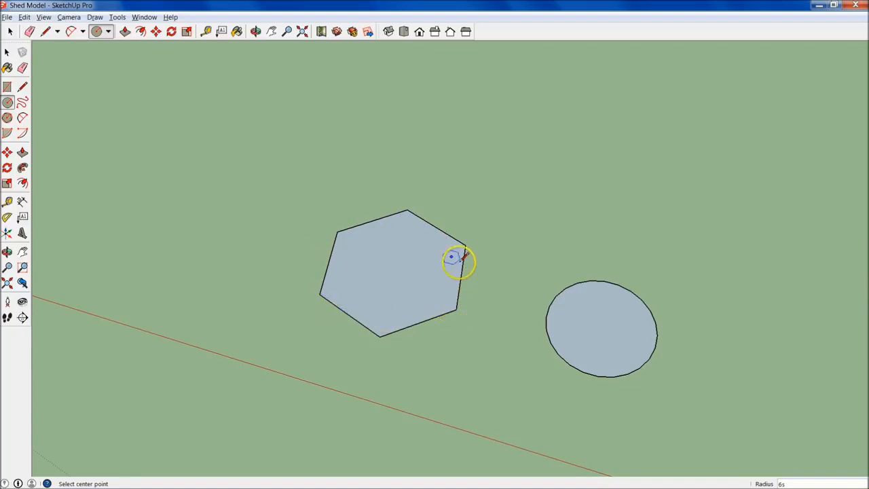
pyautogui.scroll(-10, 406, 301)
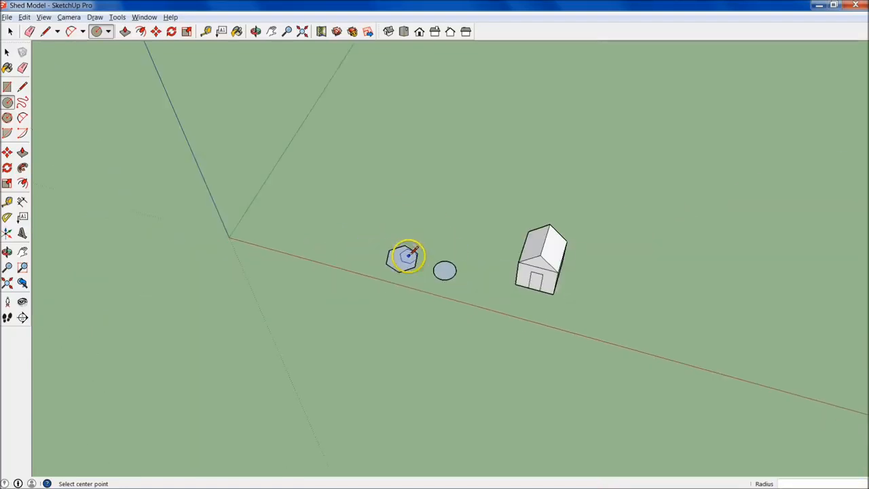
pyautogui.scroll(-3, 426, 278)
pyautogui.scroll(6, 420, 275)
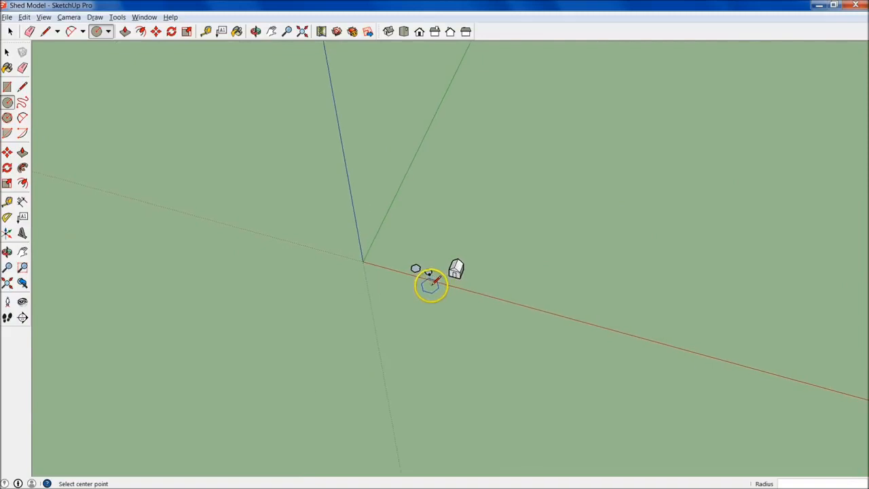
# - Draw a small 6-sided circle of about 5" radius on the open ground behind the round circle
pyautogui.scroll(8, 412, 266)
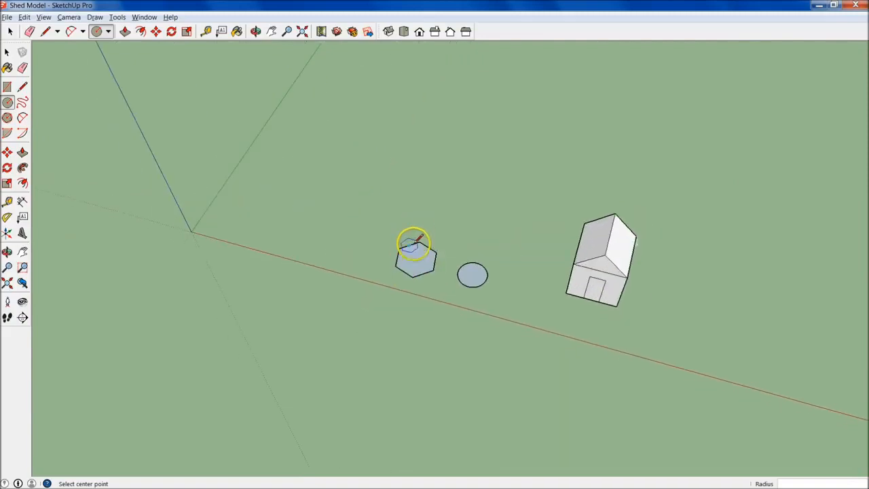
pyautogui.scroll(3, 449, 237)
pyautogui.click(7, 101)
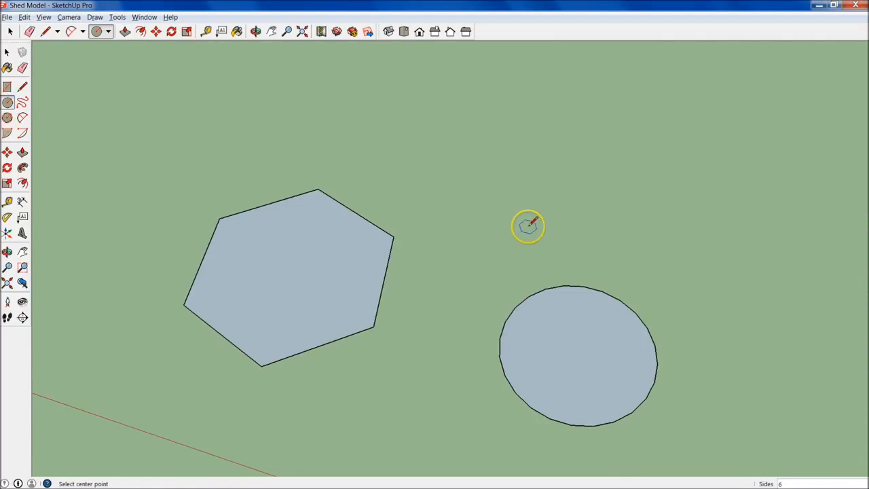
pyautogui.moveTo(448, 253); pyautogui.dragTo(506, 235, button='middle')
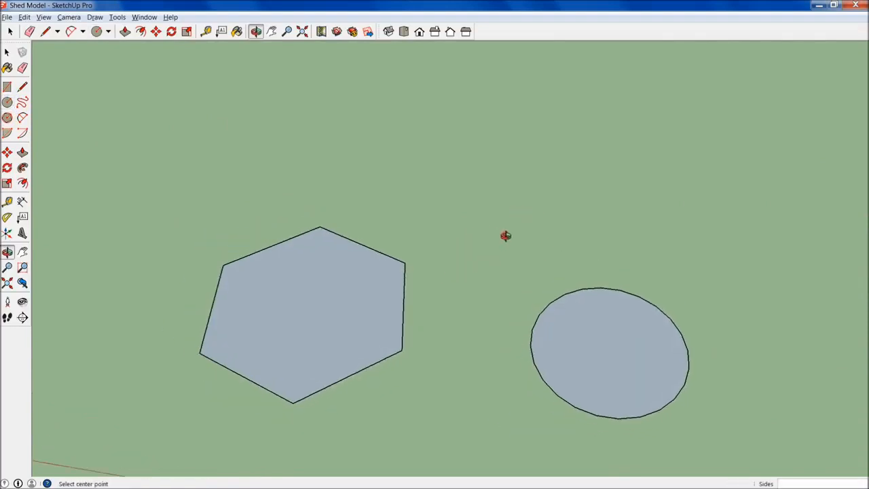
pyautogui.click(559, 241)
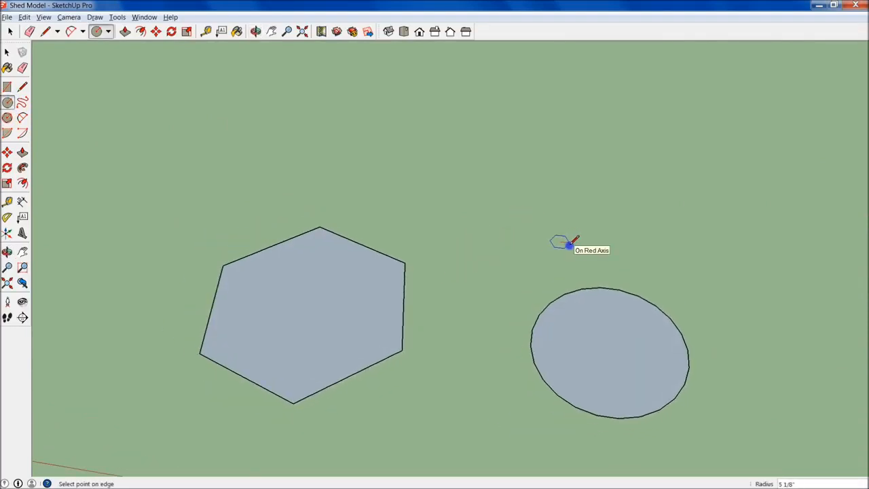
pyautogui.click(569, 246)
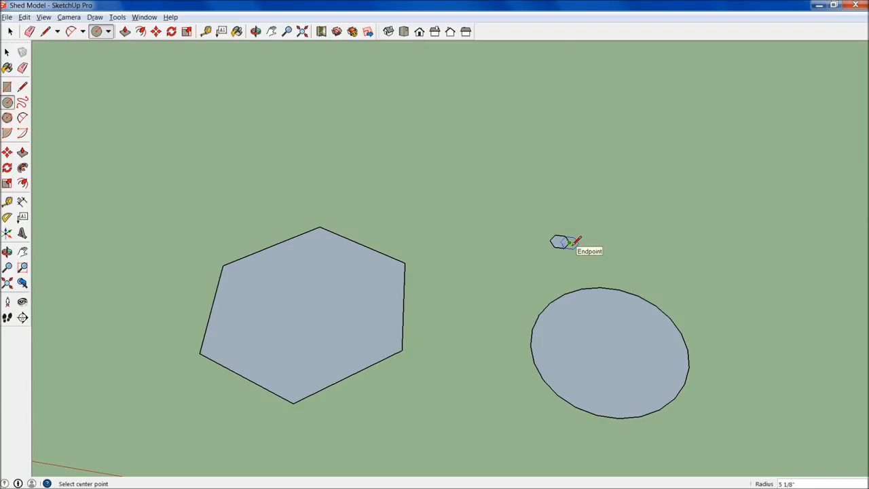
# - Pull the small hexagon's face up with Push/Pull into a thin post about 5' 8" tall
pyautogui.scroll(5, 560, 243)
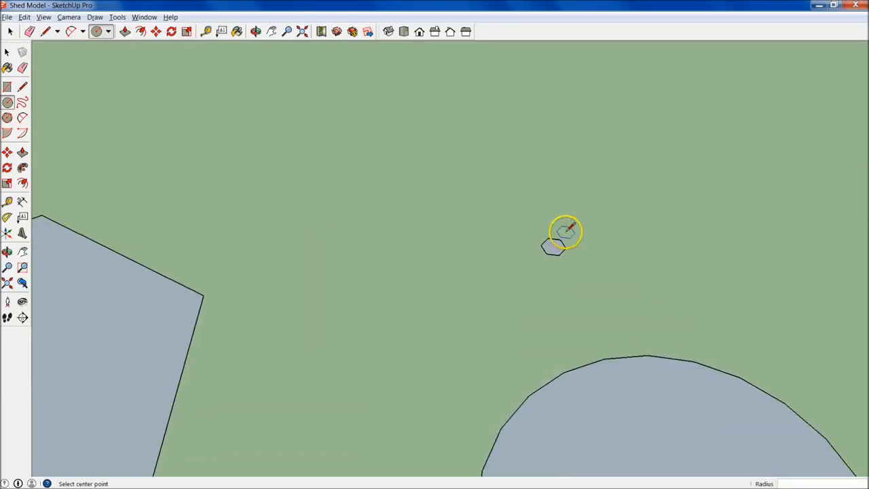
pyautogui.press('p')
pyautogui.click(548, 250)
pyautogui.scroll(-4, 520, 95)
pyautogui.keyDown('shift'); pyautogui.moveTo(549, 82); pyautogui.dragTo(512, 180, button='middle'); pyautogui.keyUp('shift')
pyautogui.scroll(-5, 512, 180)
pyautogui.click(533, 107)
pyautogui.press('o')
pyautogui.moveTo(572, 248); pyautogui.dragTo(579, 349)
pyautogui.press('p')
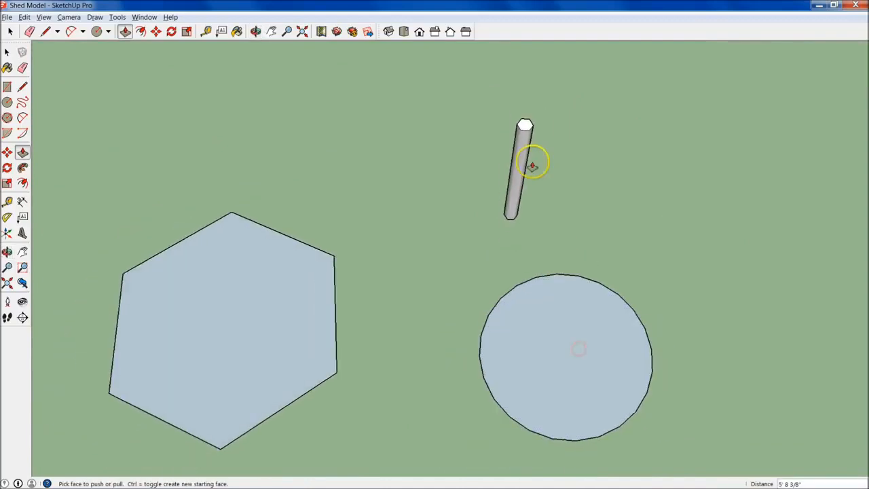
pyautogui.scroll(3, 523, 119)
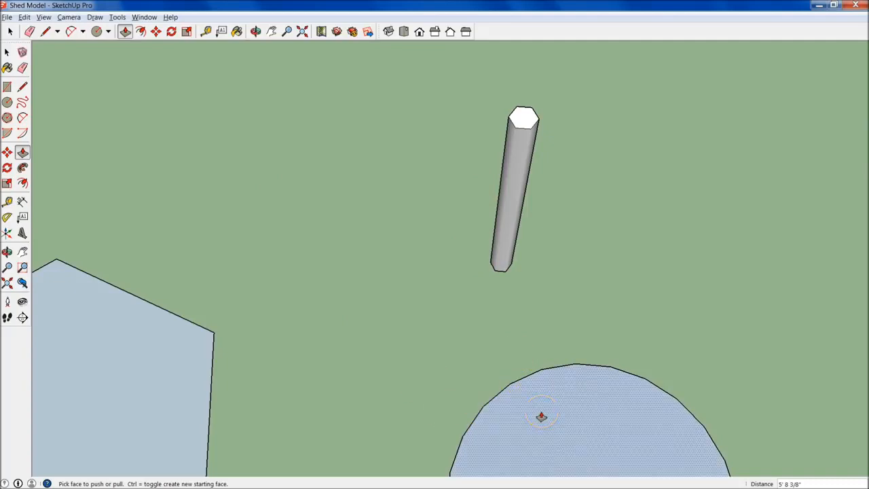
pyautogui.scroll(-3, 487, 305)
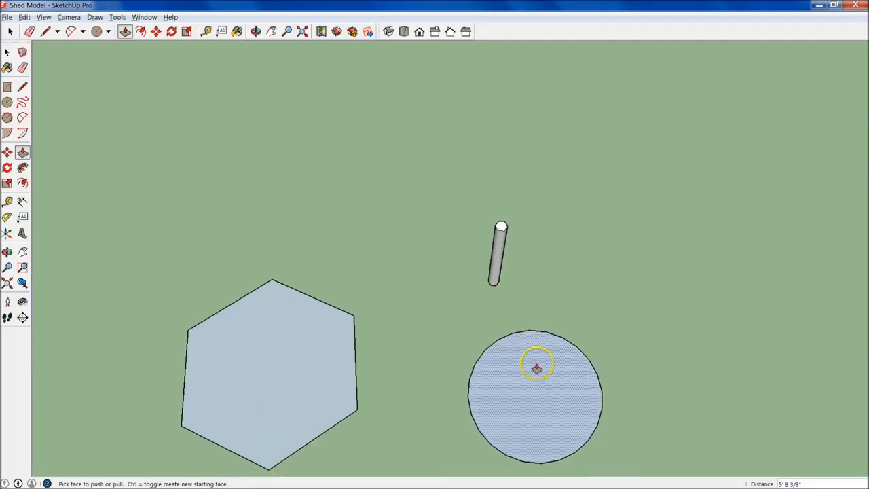
pyautogui.moveTo(502, 397)
pyautogui.mouseDown(button='middle')
pyautogui.moveTo(518, 369)
pyautogui.moveTo(355, 178)
pyautogui.moveTo(188, 252)
pyautogui.moveTo(611, 384)
pyautogui.moveTo(392, 262)
pyautogui.moveTo(477, 292)
pyautogui.moveTo(491, 324)
pyautogui.moveTo(459, 220)
pyautogui.mouseUp(button='middle')
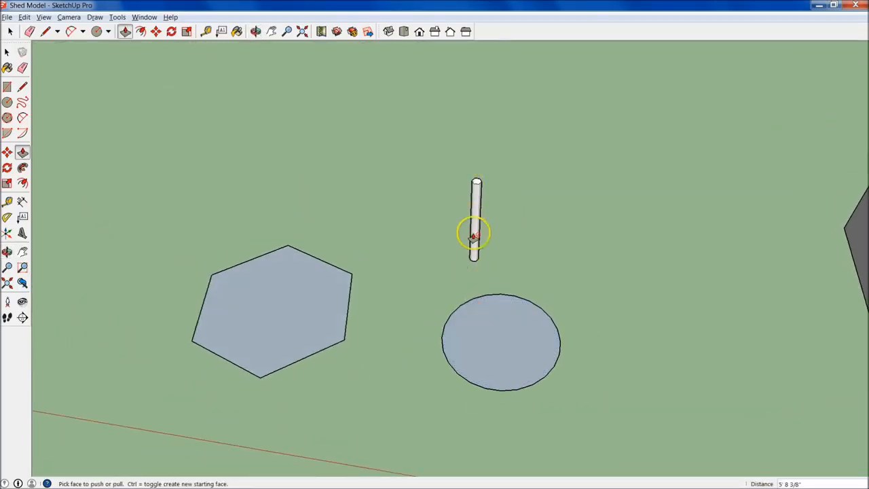
# - Delete the hexagonal post, the round circle and the large hexagon from the ground beside the shed
pyautogui.press('space')
pyautogui.moveTo(440, 103); pyautogui.dragTo(547, 276)
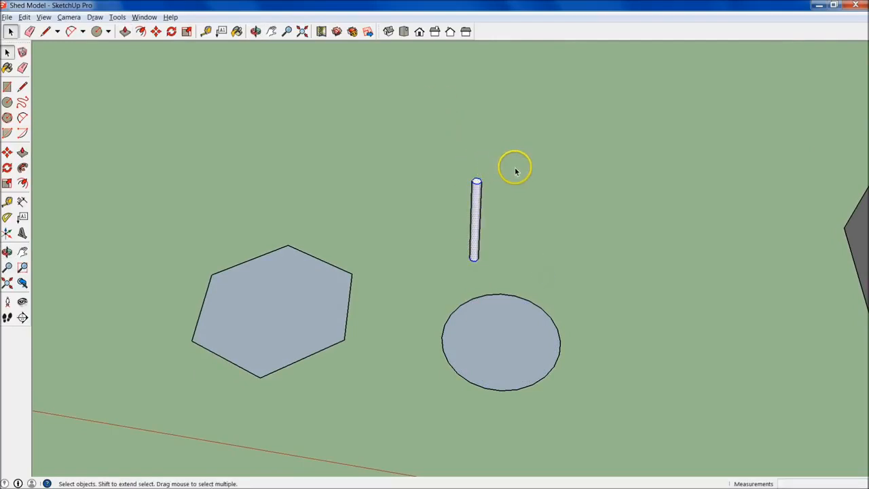
pyautogui.press('Delete')
pyautogui.moveTo(429, 221); pyautogui.dragTo(621, 402)
pyautogui.press('Delete')
pyautogui.moveTo(156, 184); pyautogui.dragTo(421, 405)
pyautogui.press('Delete')
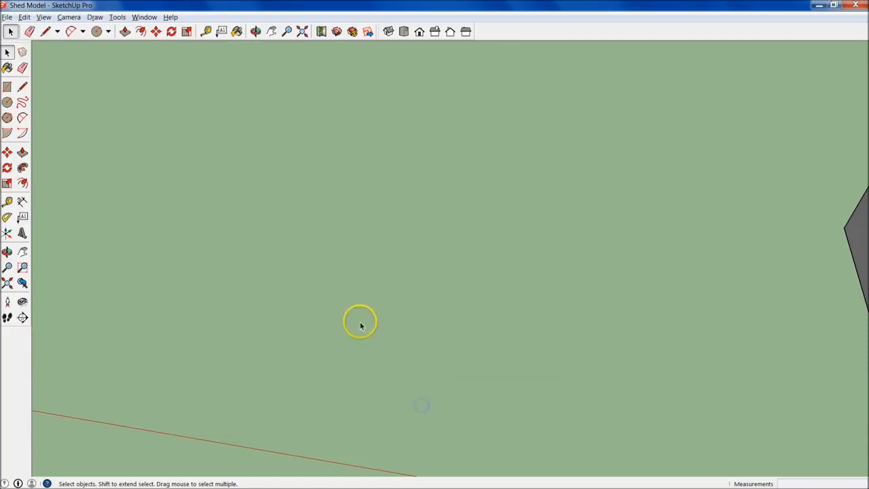
# - Draw a circle of about 7' 8" radius on the ground beside the shed and set it to 20 sides
pyautogui.scroll(-2, 291, 290)
pyautogui.scroll(-2, 387, 275)
pyautogui.moveTo(438, 316); pyautogui.dragTo(460, 338, button='middle')
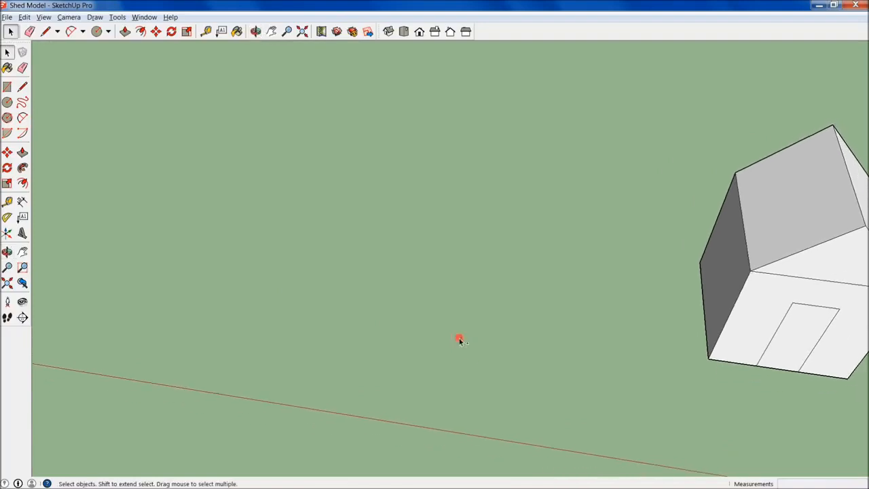
pyautogui.scroll(1, 460, 338)
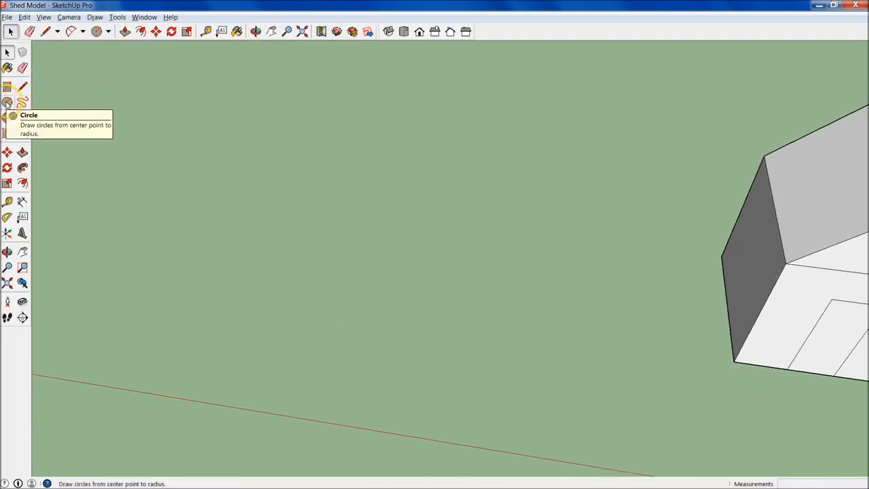
pyautogui.click(7, 102)
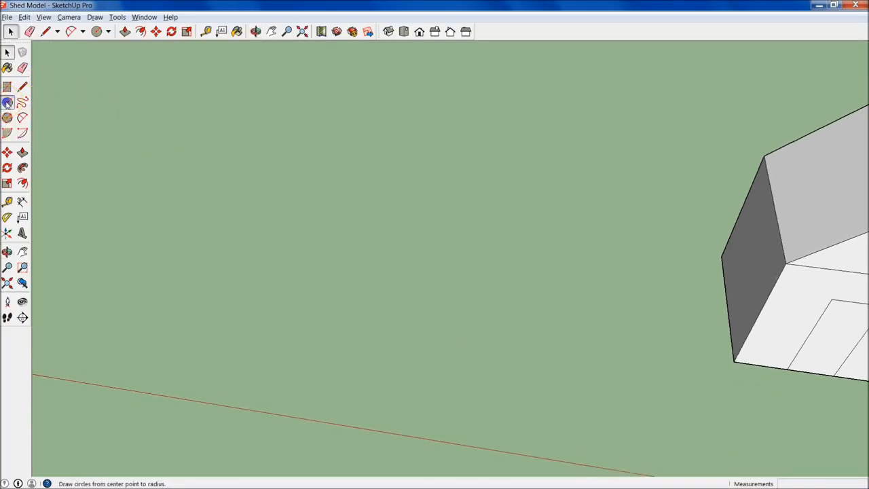
pyautogui.click(392, 294)
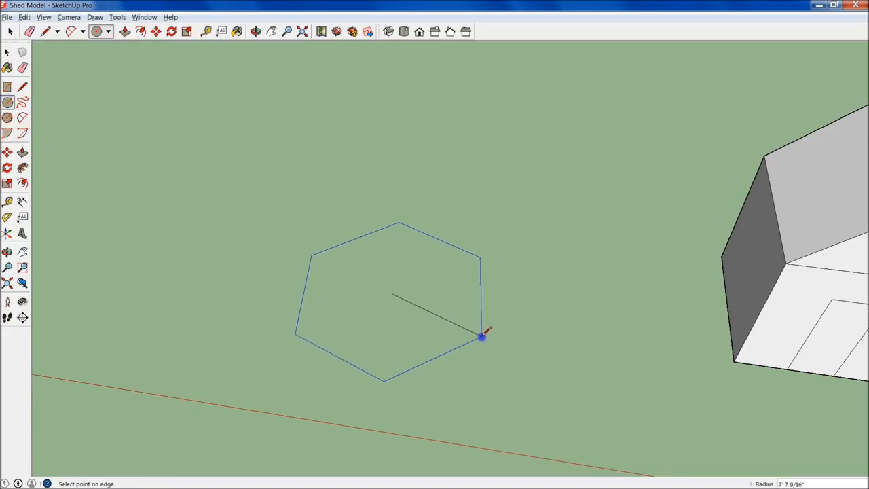
pyautogui.click(481, 337)
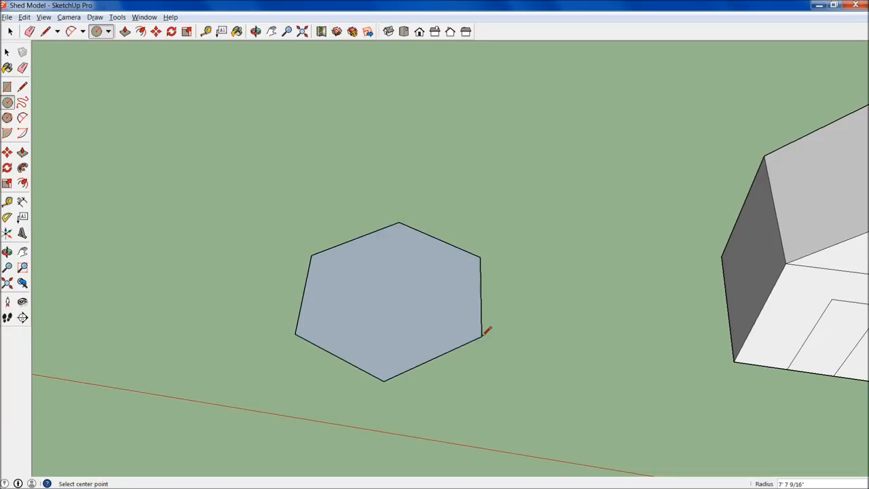
pyautogui.press('Return')
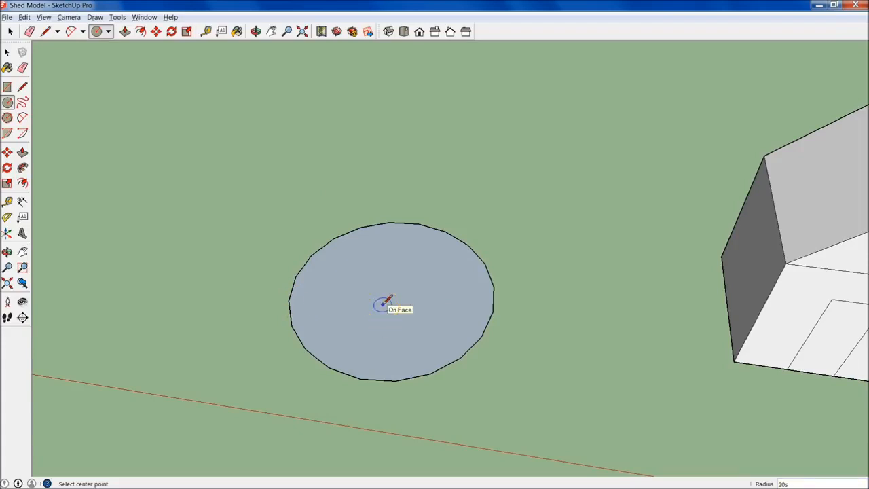
# - Offset the circle's face inward by about 3' 6" to form a concentric inner circle
pyautogui.press('space')
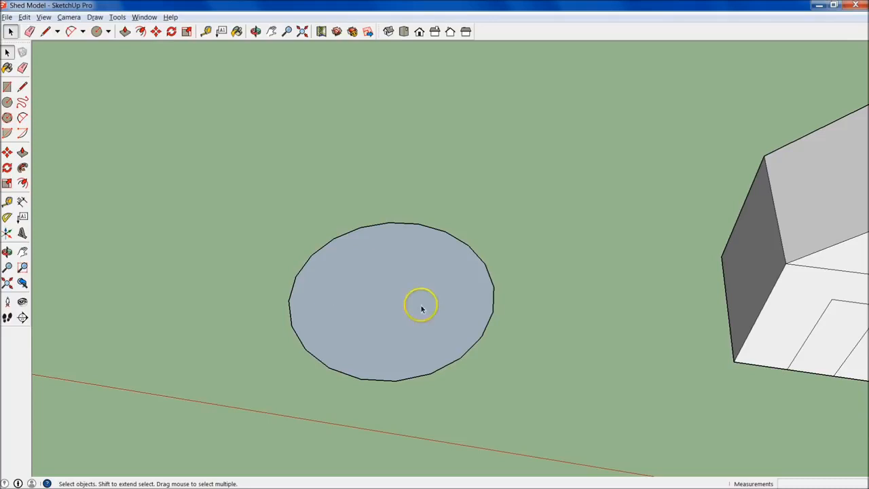
pyautogui.click(384, 309)
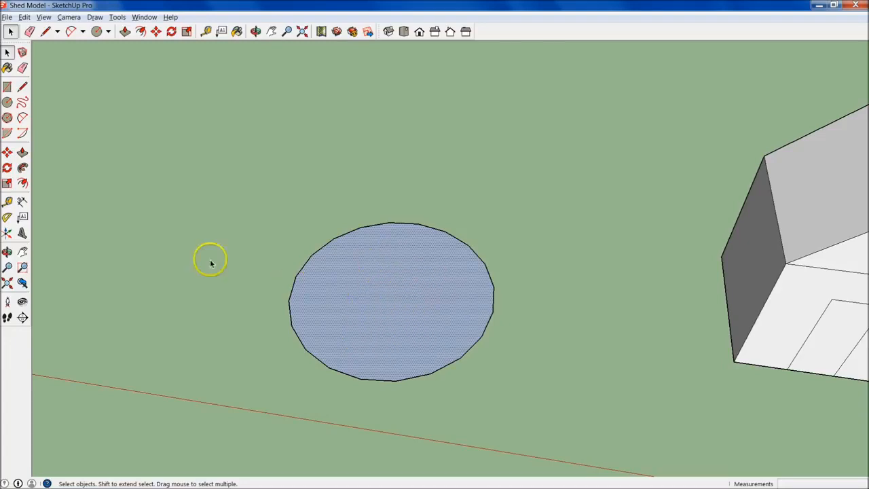
pyautogui.click(22, 182)
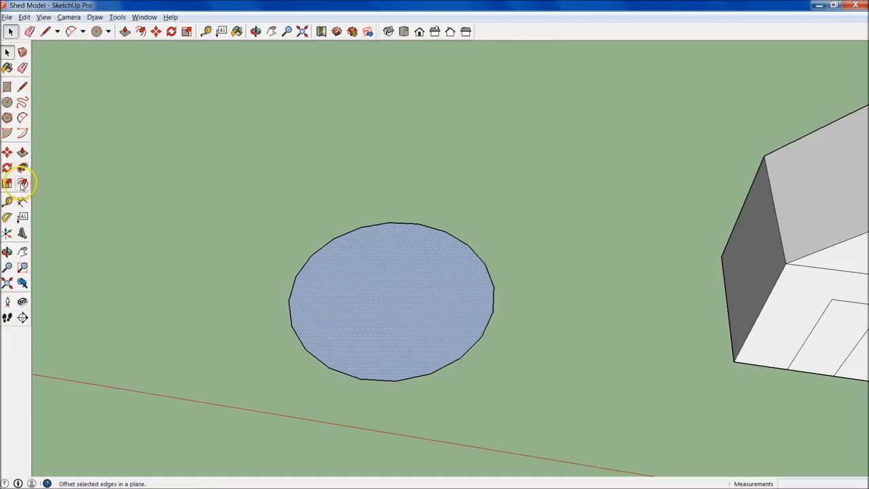
pyautogui.click(22, 182)
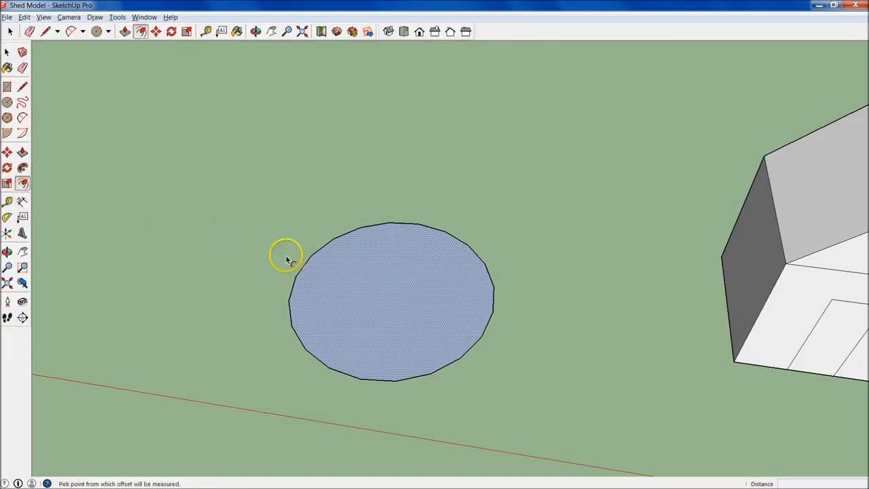
pyautogui.click(346, 239)
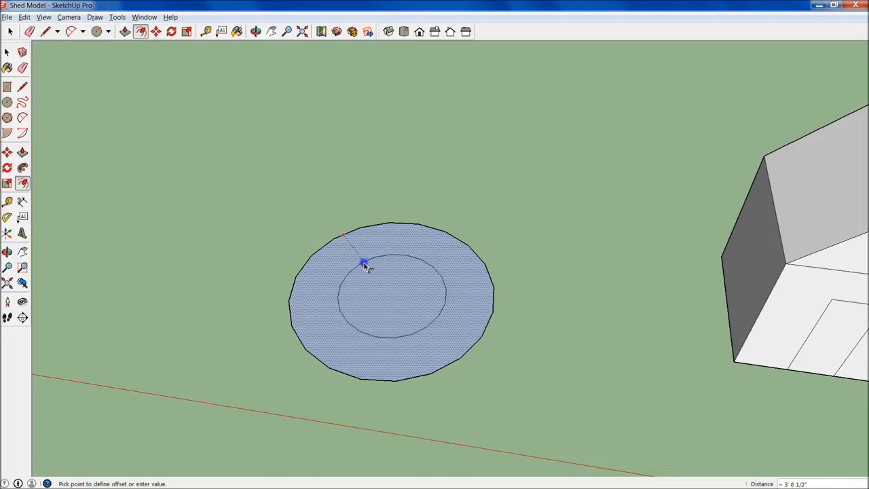
pyautogui.click(364, 266)
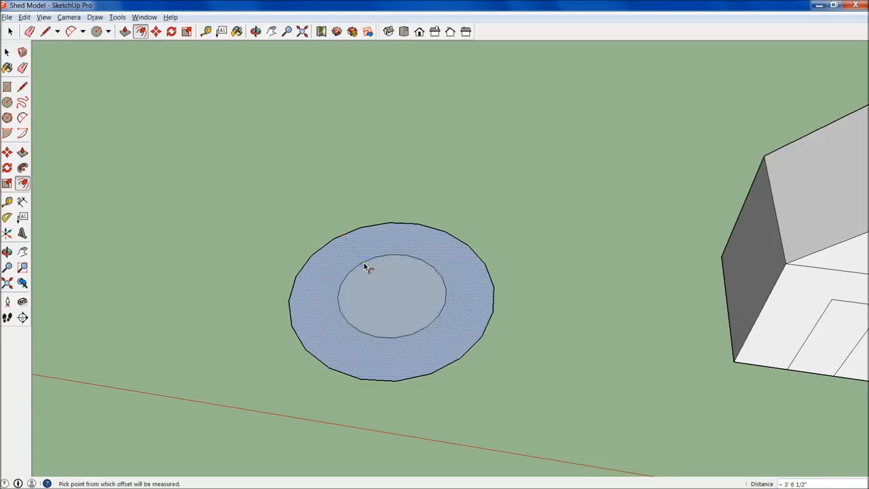
# - Delete the inner circle's face to leave an open ring on the ground
pyautogui.click(446, 299)
pyautogui.moveTo(439, 345); pyautogui.dragTo(417, 285, button='middle')
pyautogui.click(398, 310)
pyautogui.click(393, 314)
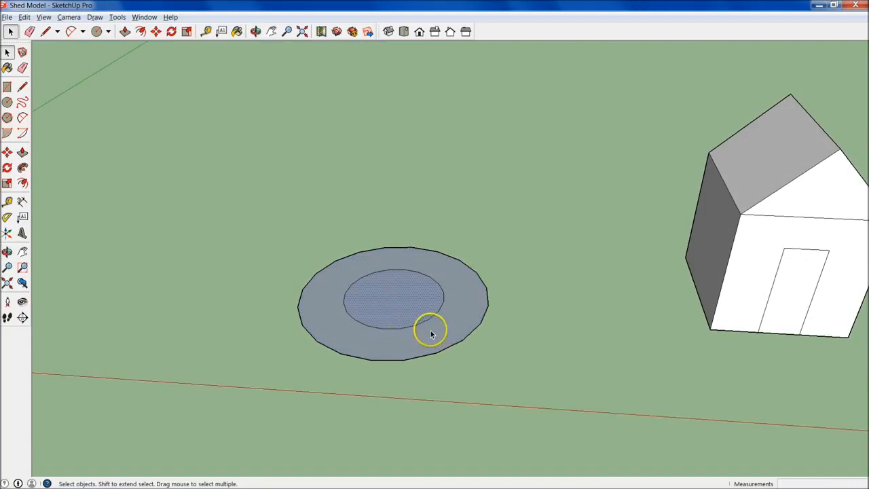
pyautogui.press('Delete')
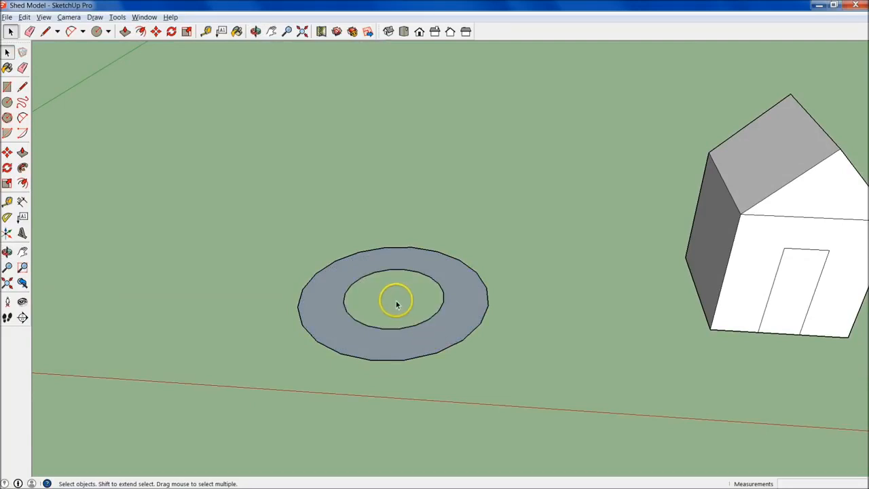
# - Offset the shed's front wall face inward, starting from the edge above the door, to outline a border around the wall and door
pyautogui.moveTo(387, 343); pyautogui.dragTo(541, 346, button='middle')
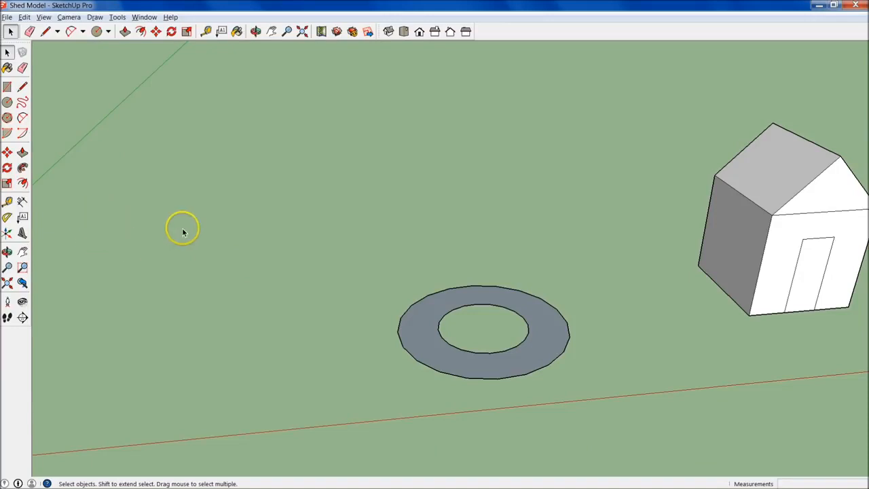
pyautogui.click(23, 183)
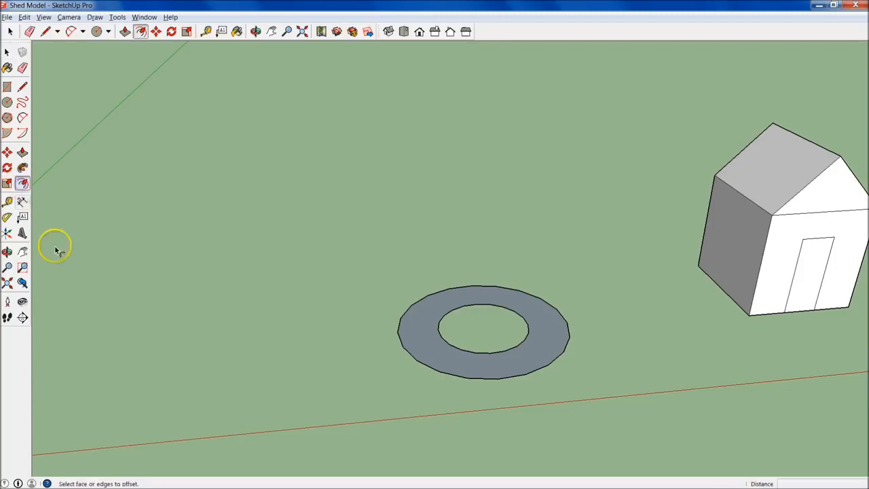
pyautogui.moveTo(448, 213); pyautogui.dragTo(470, 281, button='middle')
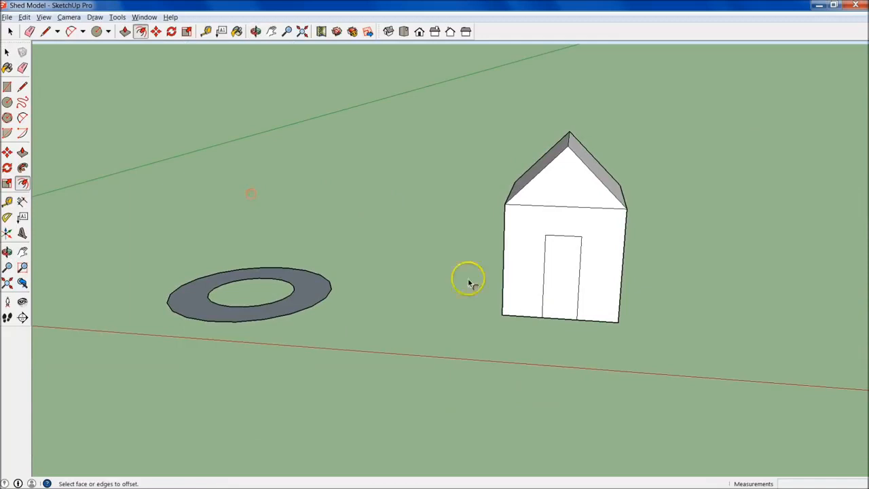
pyautogui.scroll(6, 558, 278)
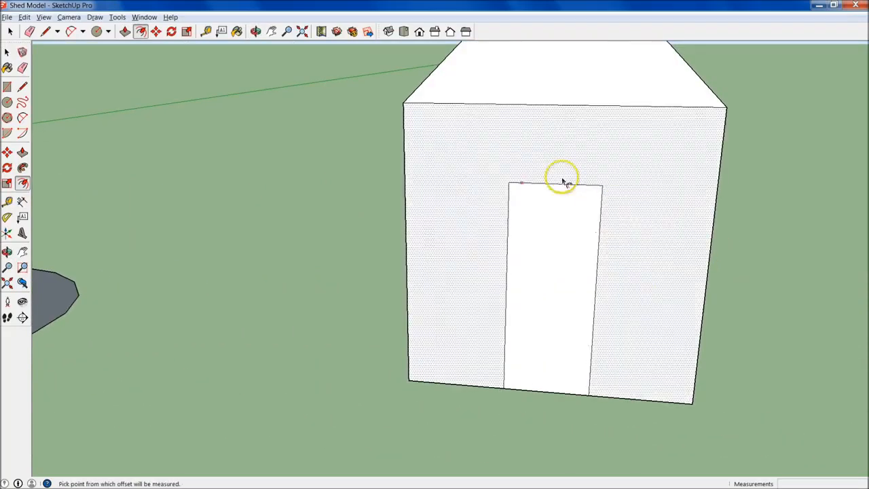
pyautogui.moveTo(516, 366); pyautogui.dragTo(564, 417, button='middle')
pyautogui.scroll(-4, 554, 311)
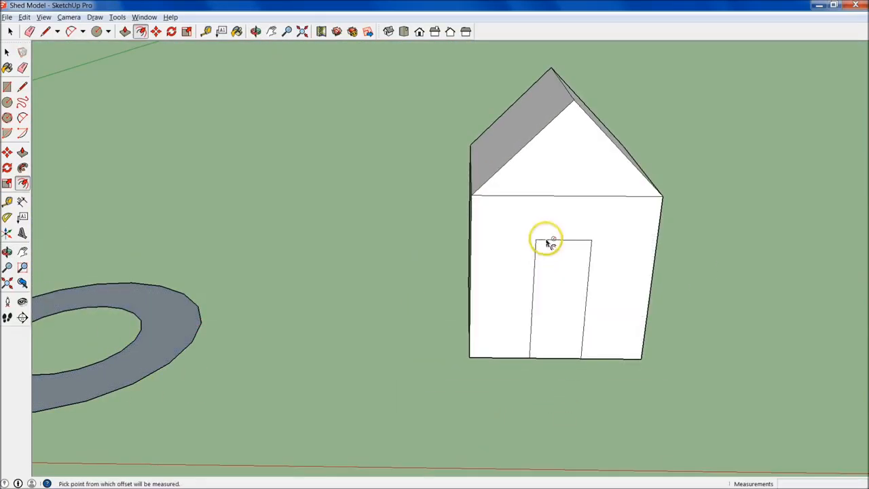
pyautogui.scroll(2, 568, 276)
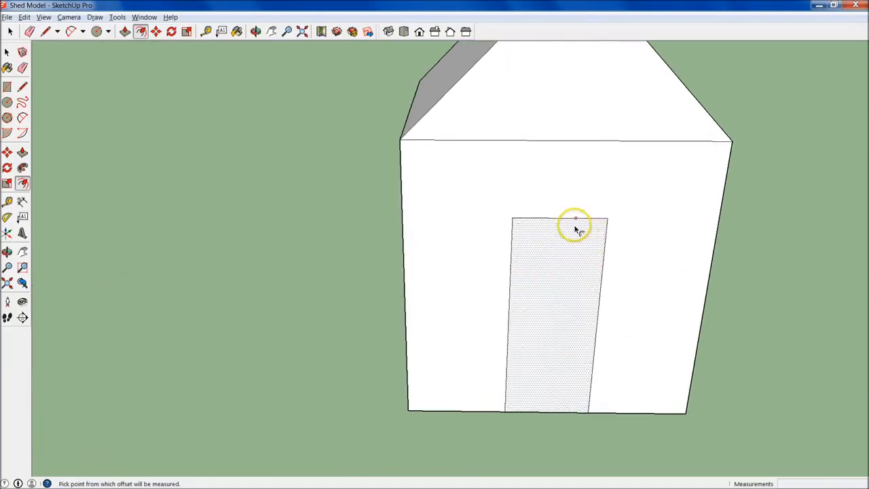
pyautogui.click(550, 221)
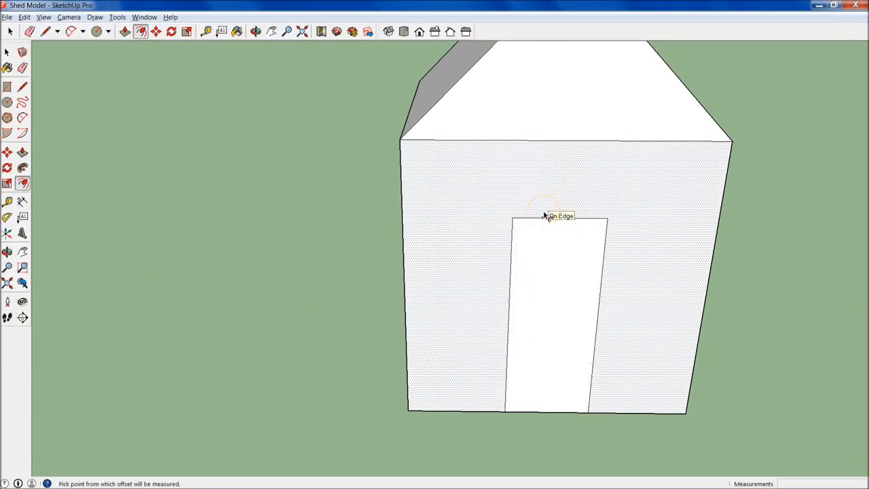
pyautogui.click(544, 214)
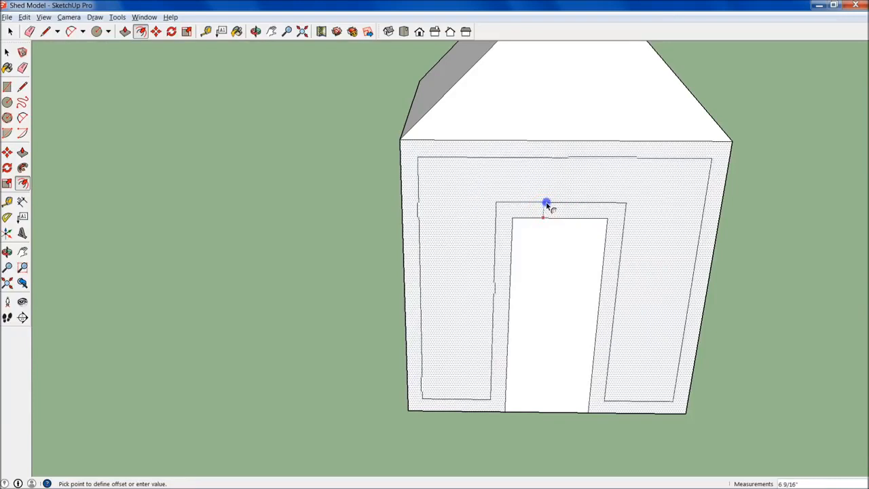
pyautogui.click(549, 197)
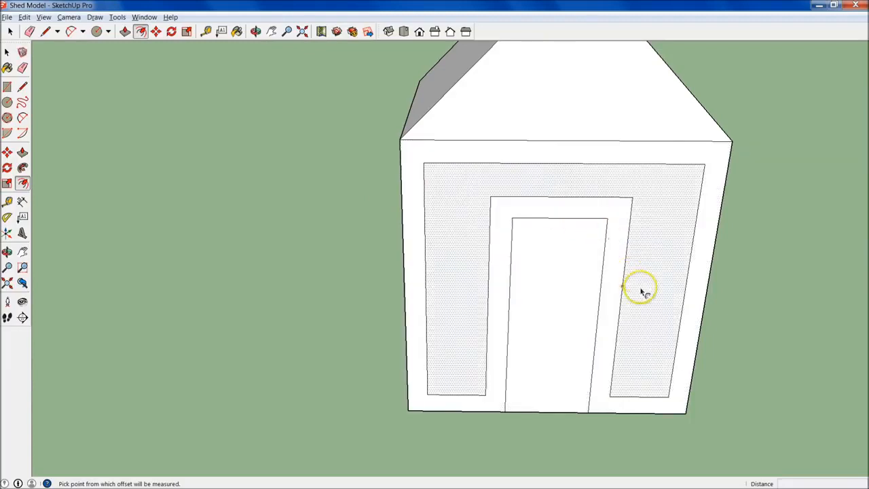
# - Undo the offset outlines on the shed's front wall so only the door outline remains
pyautogui.hotkey('ctrl', 'z')
pyautogui.hotkey('ctrl', 'z')
pyautogui.press('space')
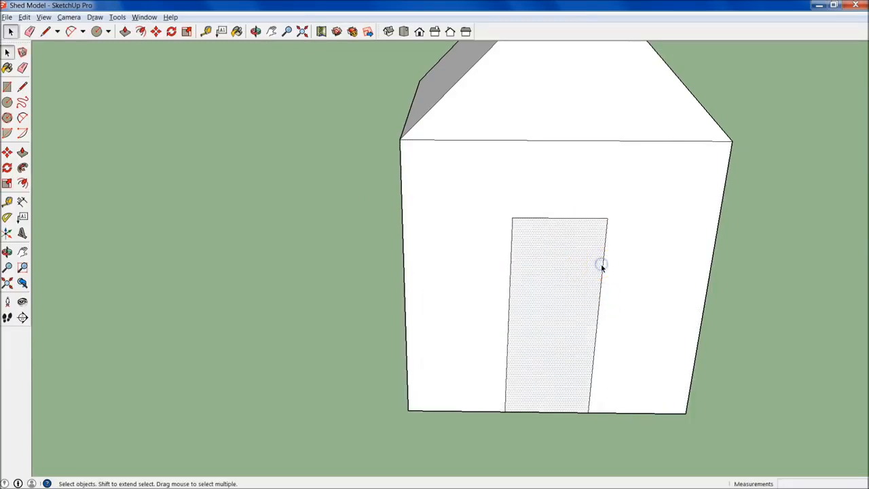
# - Offset the door's two side edges and top edge outward by 4" to outline a door trim
pyautogui.click(605, 248)
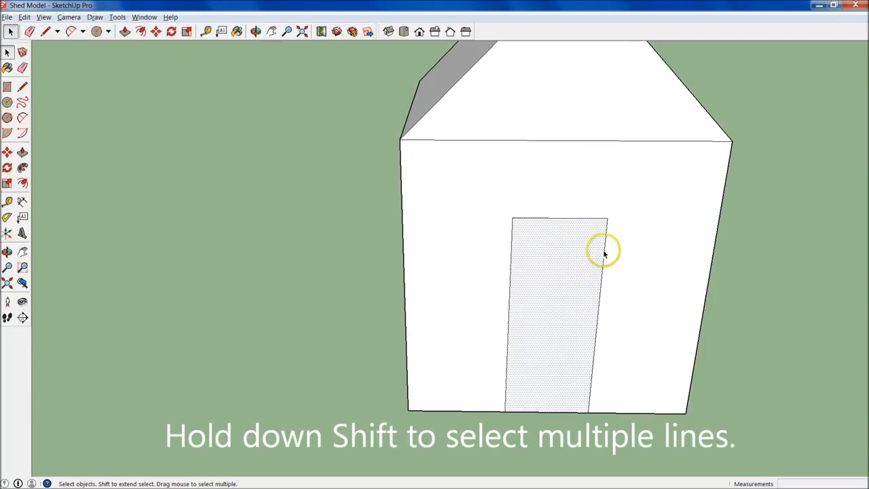
pyautogui.keyDown('shift'); pyautogui.click(569, 217); pyautogui.keyUp('shift')
pyautogui.keyDown('shift'); pyautogui.click(563, 218); pyautogui.keyUp('shift')
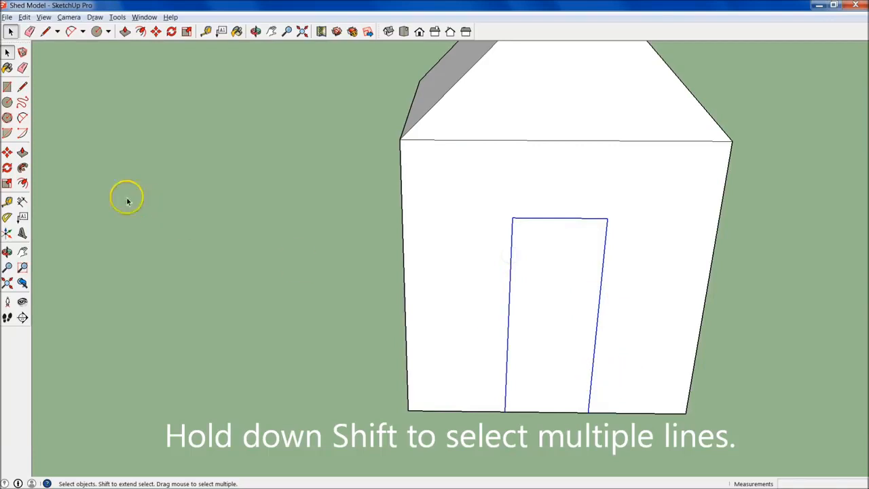
pyautogui.click(22, 184)
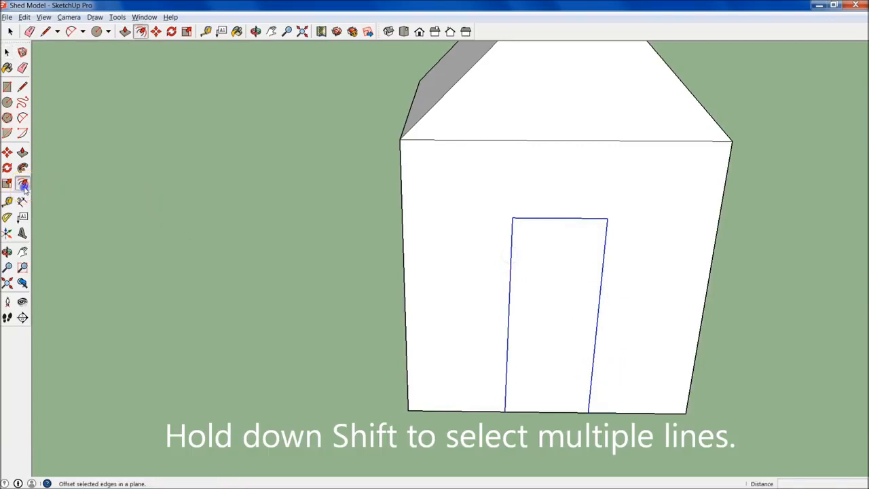
pyautogui.click(602, 282)
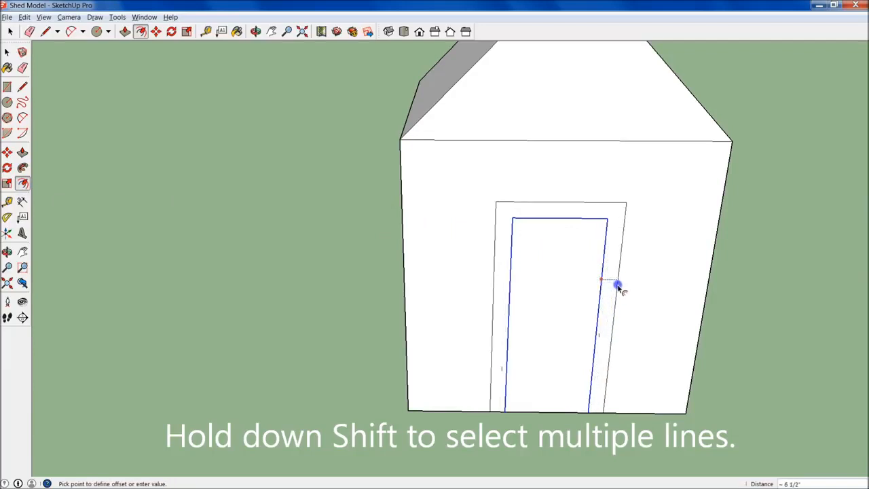
pyautogui.write('4')
pyautogui.press('Return')
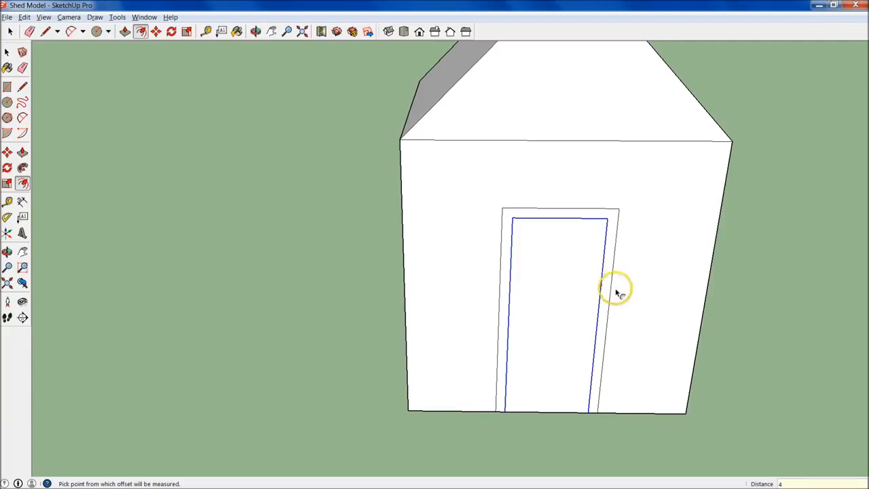
# - Push/Pull the trim face around the door outward so it projects slightly from the front wall
pyautogui.moveTo(659, 374); pyautogui.dragTo(557, 238, button='middle')
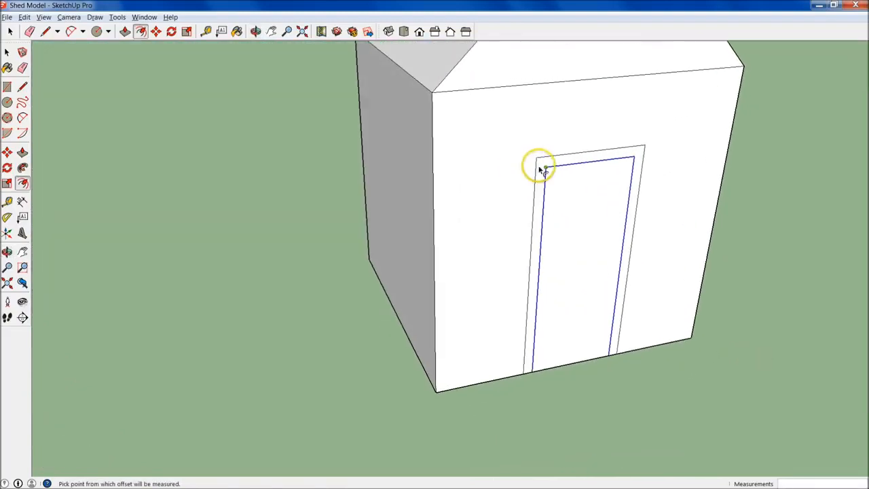
pyautogui.scroll(3, 540, 171)
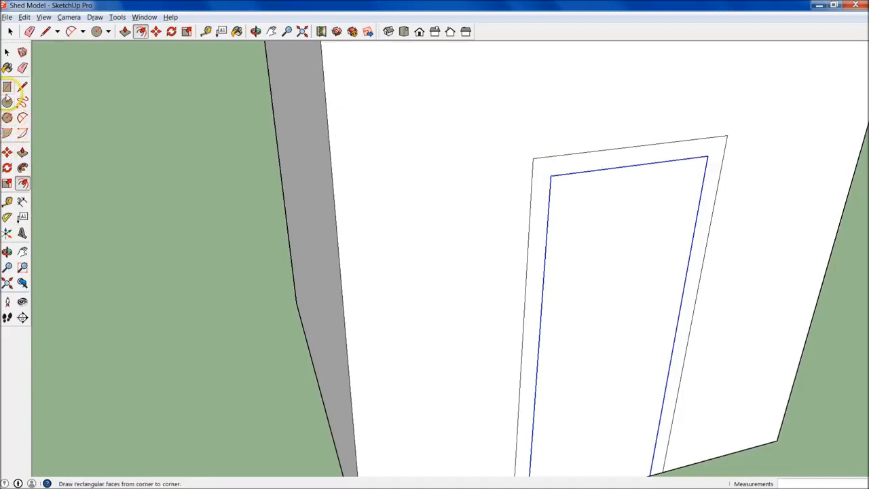
pyautogui.click(22, 152)
pyautogui.moveTo(605, 161); pyautogui.dragTo(609, 169)
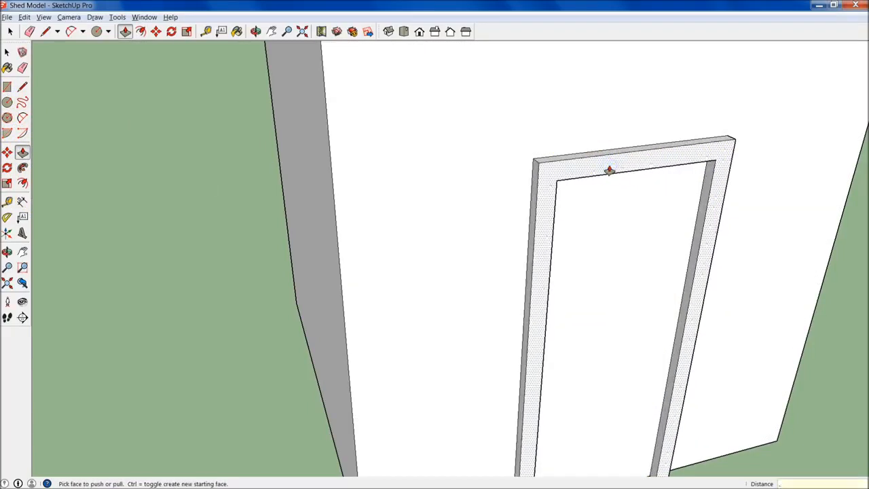
pyautogui.click(609, 170)
pyautogui.click(452, 246)
pyautogui.moveTo(452, 246); pyautogui.dragTo(580, 382, button='middle')
pyautogui.keyDown('shift'); pyautogui.moveTo(514, 328); pyautogui.dragTo(584, 373, button='middle'); pyautogui.keyUp('shift')
pyautogui.press('space')
# - Create two vertical guide lines on the shed's rear wall, each 36" in from a side edge
pyautogui.scroll(-3, 584, 373)
pyautogui.press('o')
pyautogui.moveTo(726, 351); pyautogui.dragTo(213, 333)
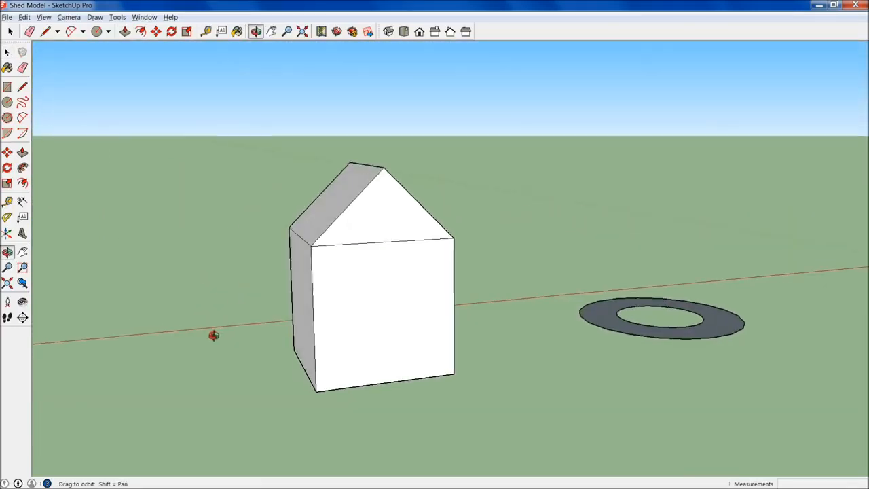
pyautogui.press('space')
pyautogui.scroll(5, 402, 197)
pyautogui.moveTo(539, 285); pyautogui.dragTo(528, 319, button='middle')
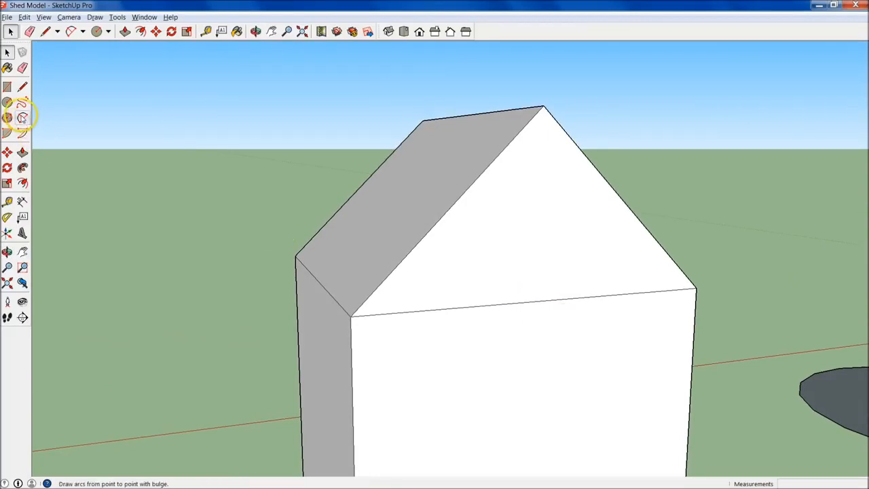
pyautogui.press('space')
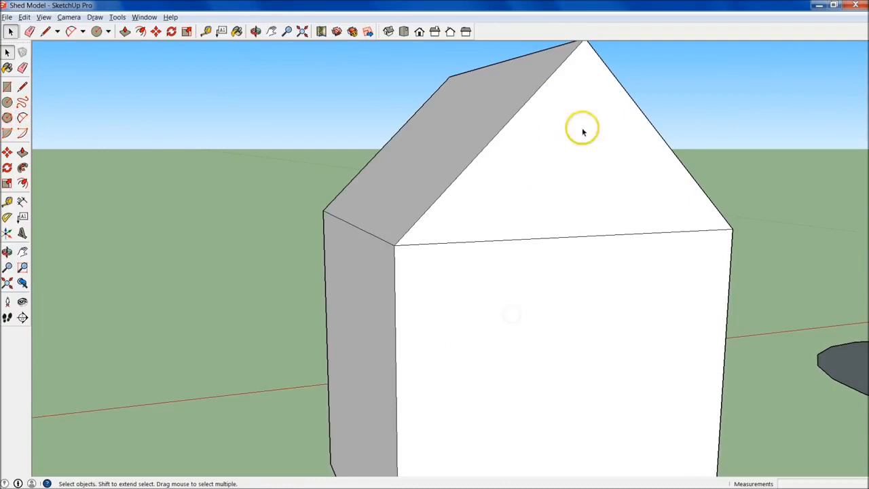
pyautogui.click(23, 86)
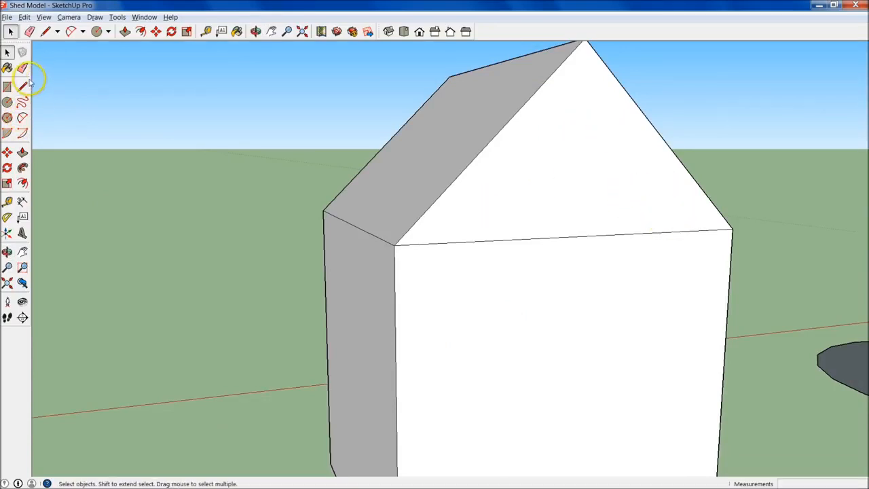
pyautogui.moveTo(500, 254); pyautogui.dragTo(455, 301, button='middle')
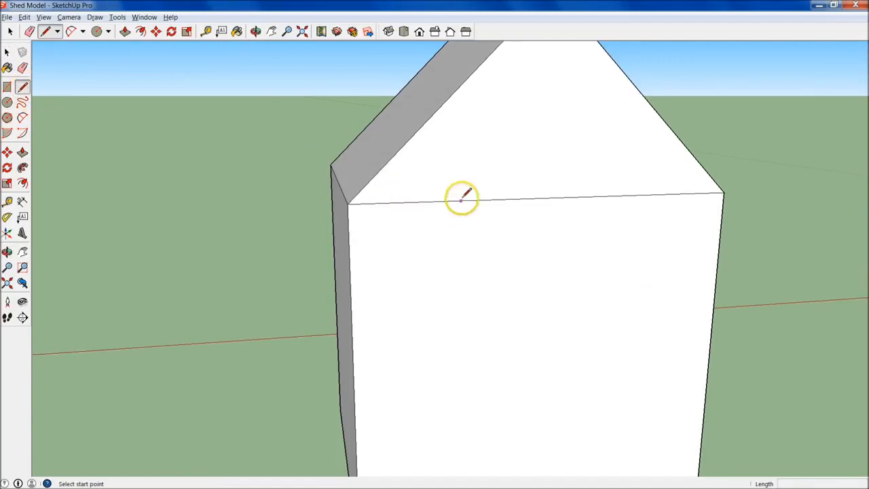
pyautogui.click(7, 201)
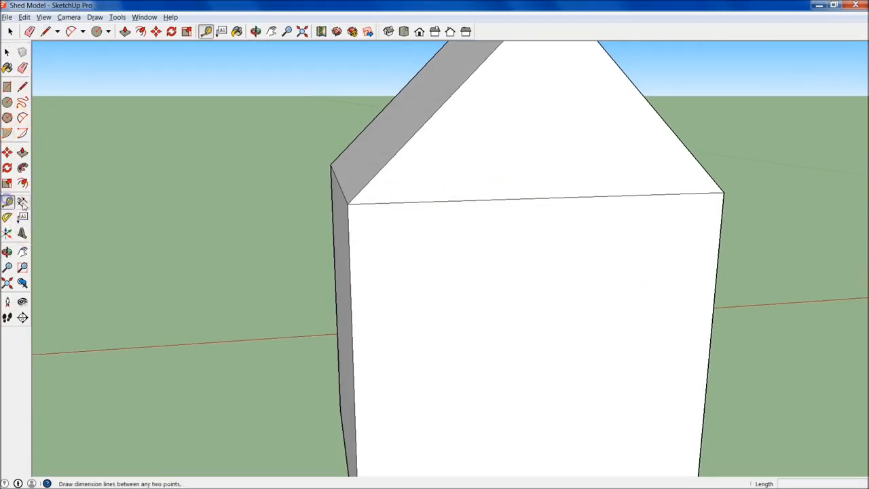
pyautogui.click(350, 246)
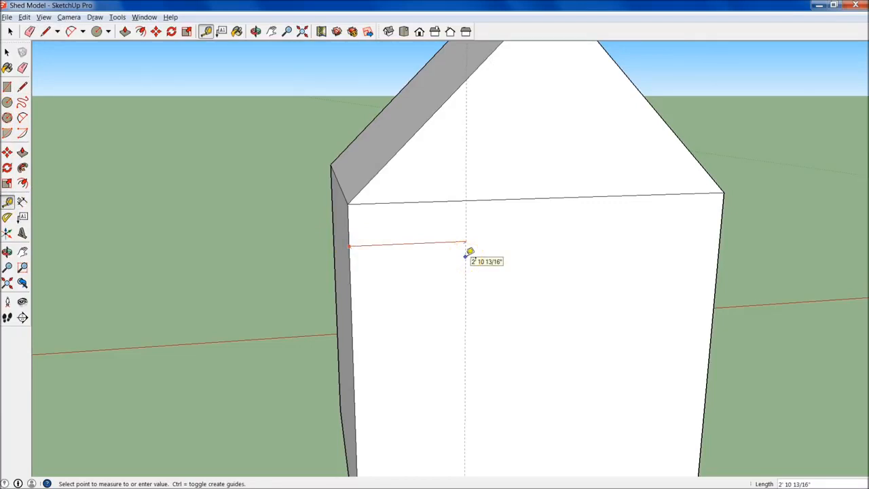
pyautogui.click(470, 253)
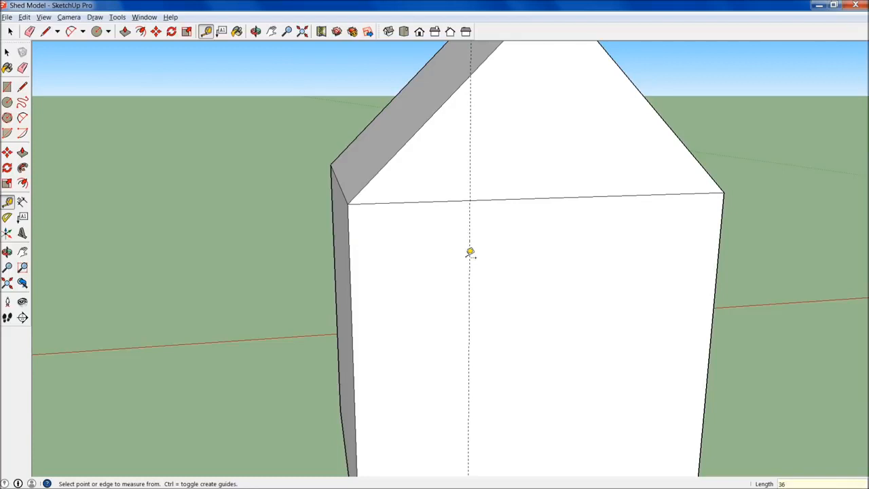
pyautogui.click(716, 264)
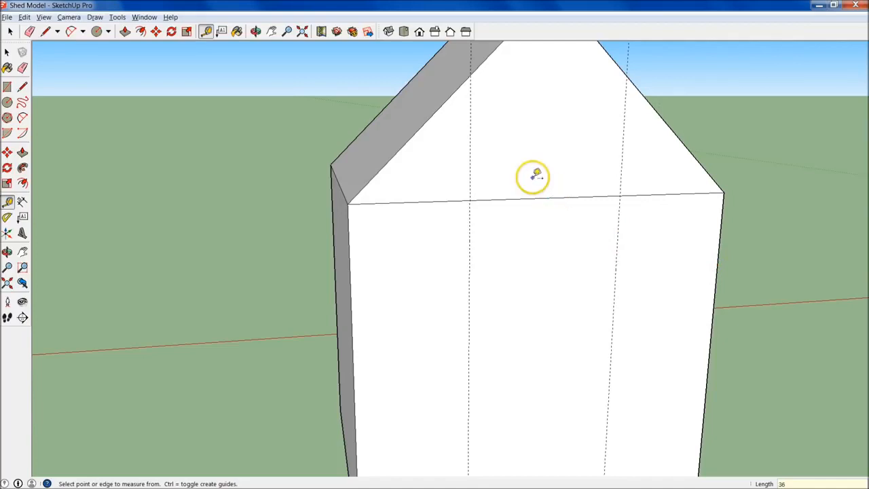
# - Draw a 20-sided half-circle arc bulging up into the rear gable between the two points where the guides cross the horizontal edge
pyautogui.click(22, 118)
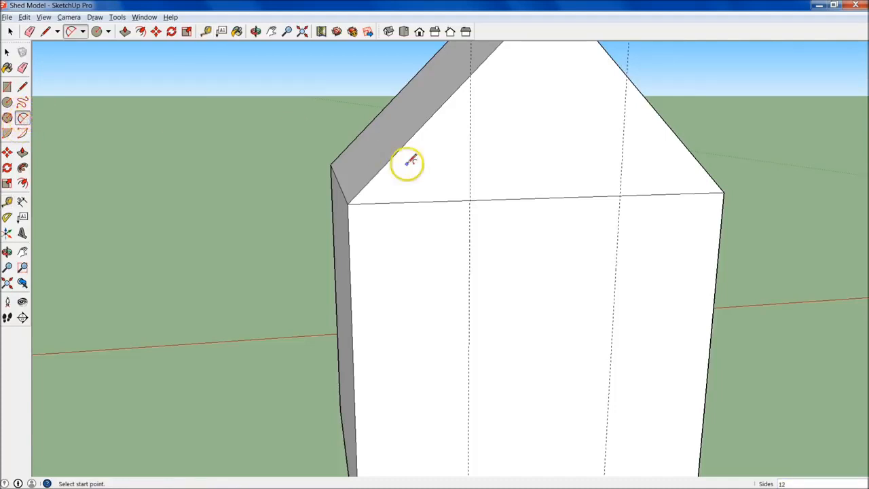
pyautogui.click(470, 200)
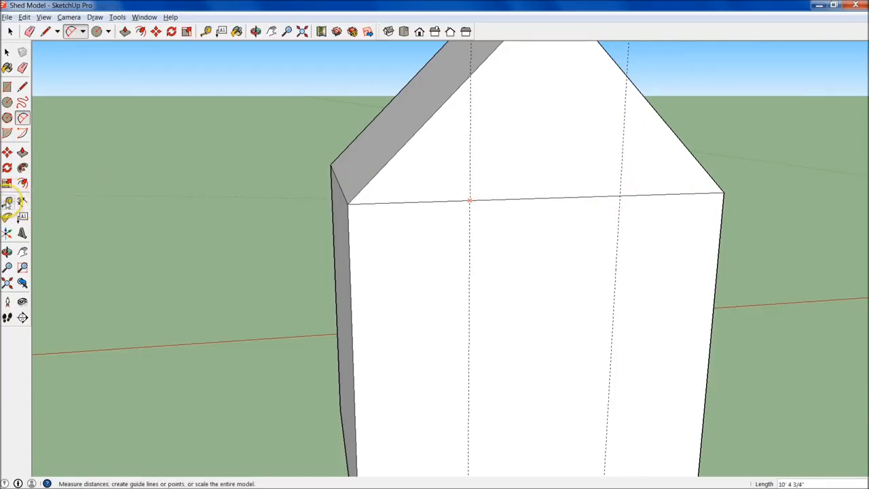
pyautogui.click(621, 195)
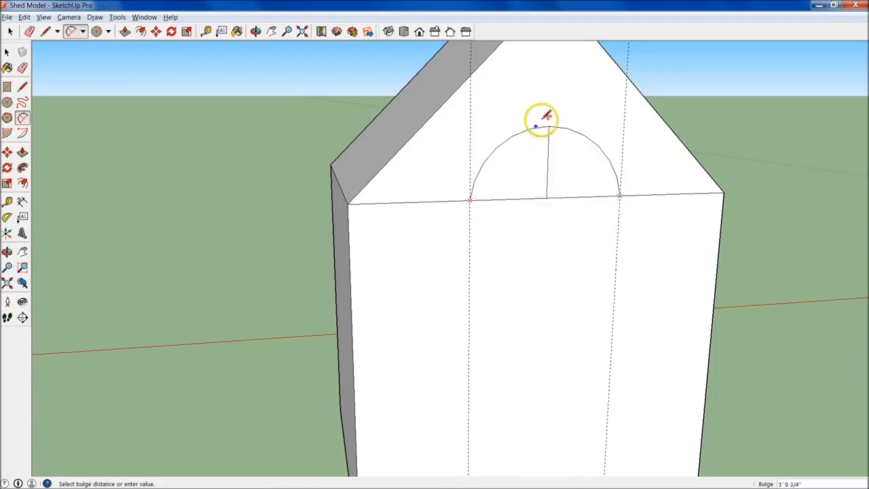
pyautogui.moveTo(498, 155); pyautogui.dragTo(699, 342, button='middle')
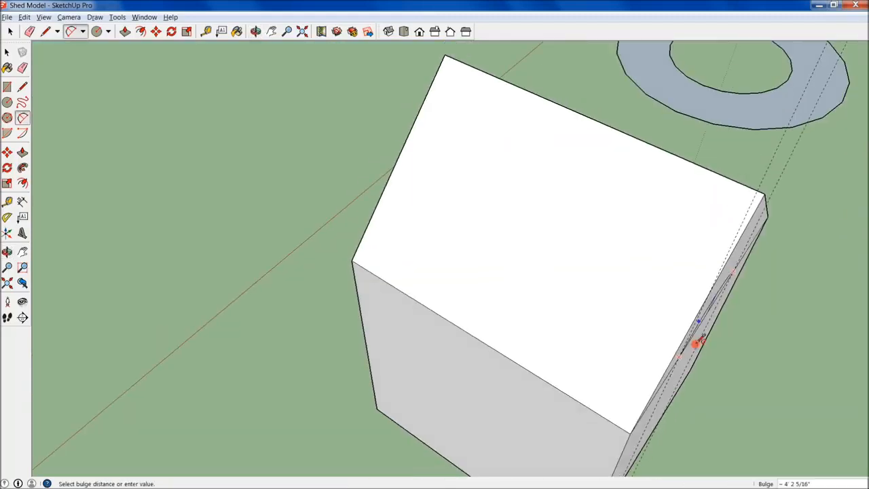
pyautogui.moveTo(740, 324); pyautogui.dragTo(517, 119, button='middle')
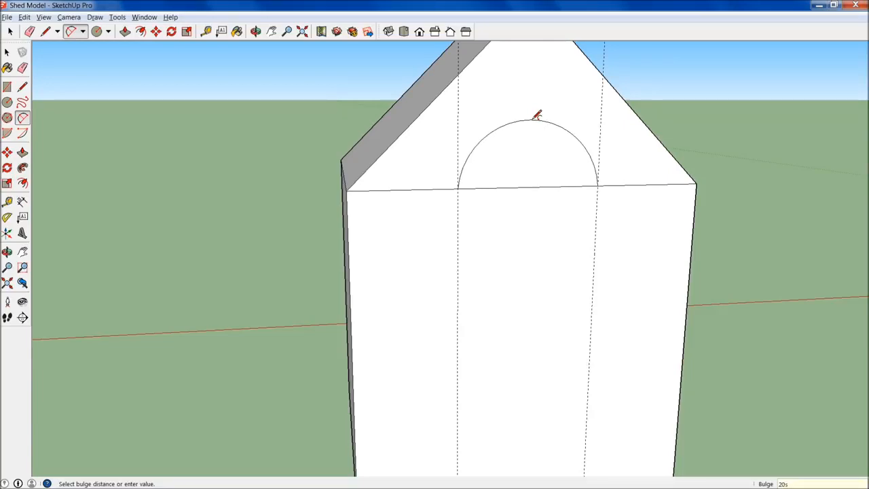
pyautogui.scroll(4, 536, 115)
pyautogui.click(537, 121)
pyautogui.moveTo(537, 123); pyautogui.dragTo(469, 209, button='middle')
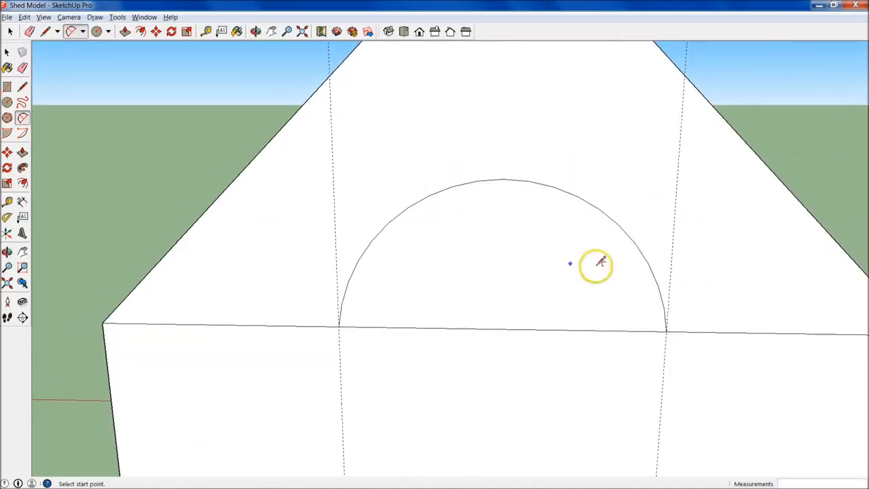
# - Erase both guide lines and the horizontal edge segments on either side of the half circle
pyautogui.scroll(-2, 494, 267)
pyautogui.moveTo(405, 271); pyautogui.dragTo(353, 224, button='middle')
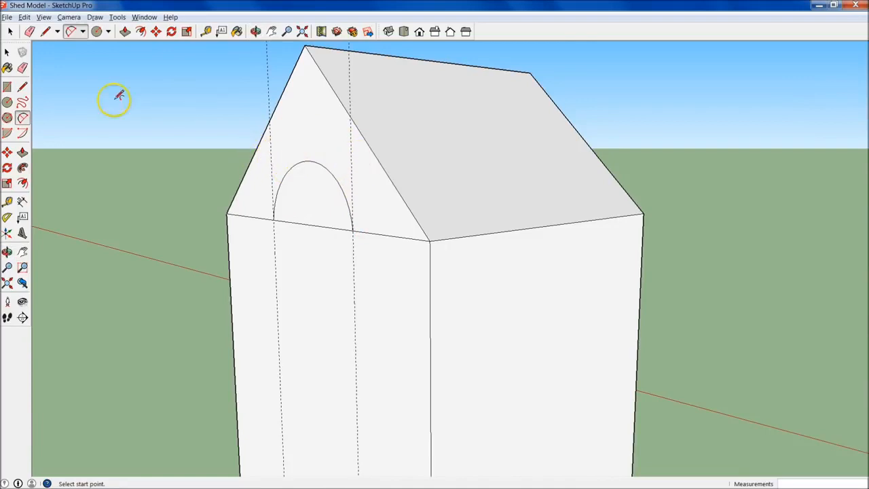
pyautogui.click(22, 68)
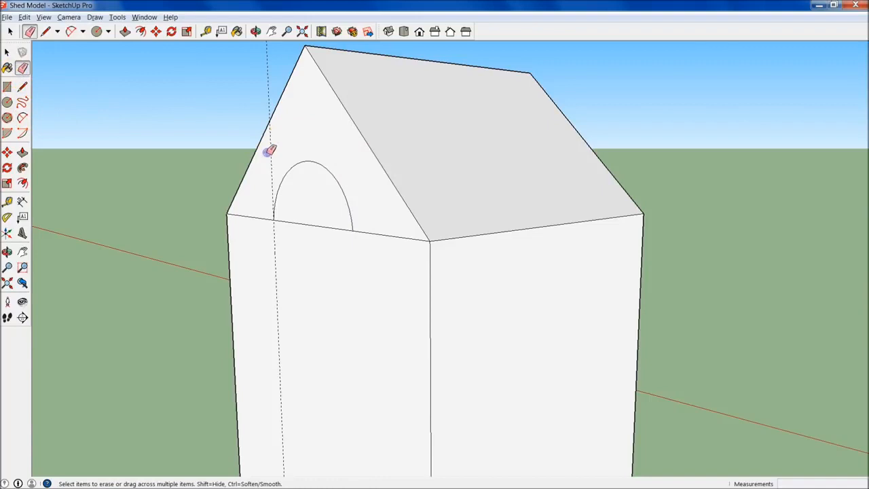
pyautogui.moveTo(266, 153)
pyautogui.mouseDown(button='middle')
pyautogui.moveTo(438, 268)
pyautogui.moveTo(465, 312)
pyautogui.moveTo(614, 264)
pyautogui.moveTo(616, 254)
pyautogui.mouseUp(button='middle')
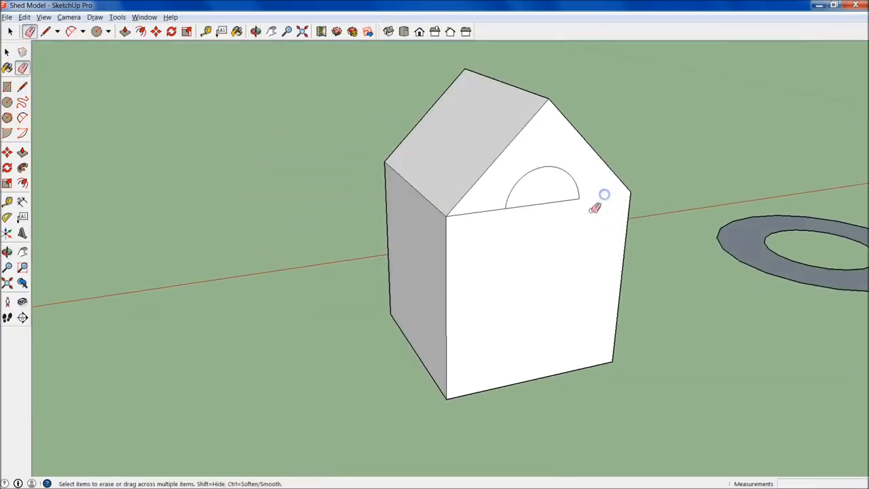
pyautogui.moveTo(630, 212)
pyautogui.mouseDown(button='middle')
pyautogui.moveTo(601, 248)
pyautogui.moveTo(355, 228)
pyautogui.moveTo(494, 249)
pyautogui.moveTo(603, 184)
pyautogui.moveTo(514, 197)
pyautogui.moveTo(576, 216)
pyautogui.moveTo(557, 178)
pyautogui.mouseUp(button='middle')
pyautogui.scroll(4, 558, 177)
pyautogui.scroll(1, 558, 175)
pyautogui.scroll(-2, 416, 153)
pyautogui.click(262, 206)
pyautogui.moveTo(354, 189)
pyautogui.mouseDown()
pyautogui.moveTo(401, 156)
pyautogui.moveTo(384, 183)
pyautogui.moveTo(487, 186)
pyautogui.mouseUp()
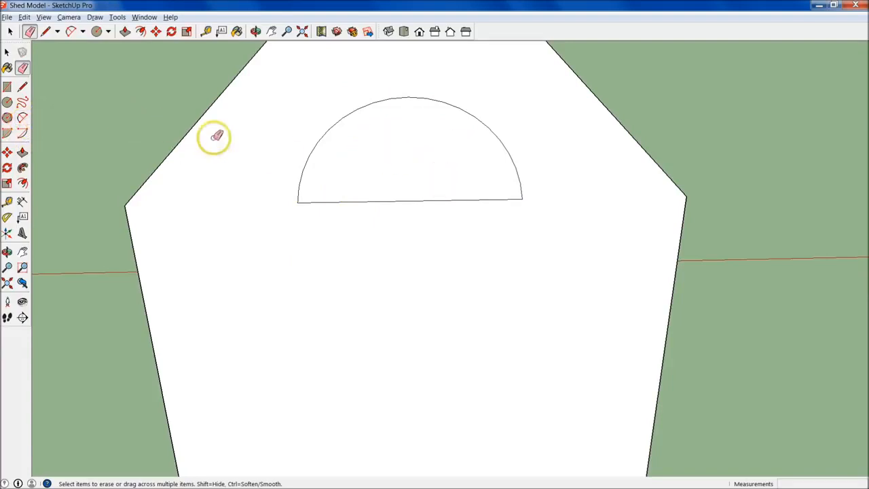
# - Offset the half-circle face outward by 4" to outline a window frame in the rear gable
pyautogui.click(22, 182)
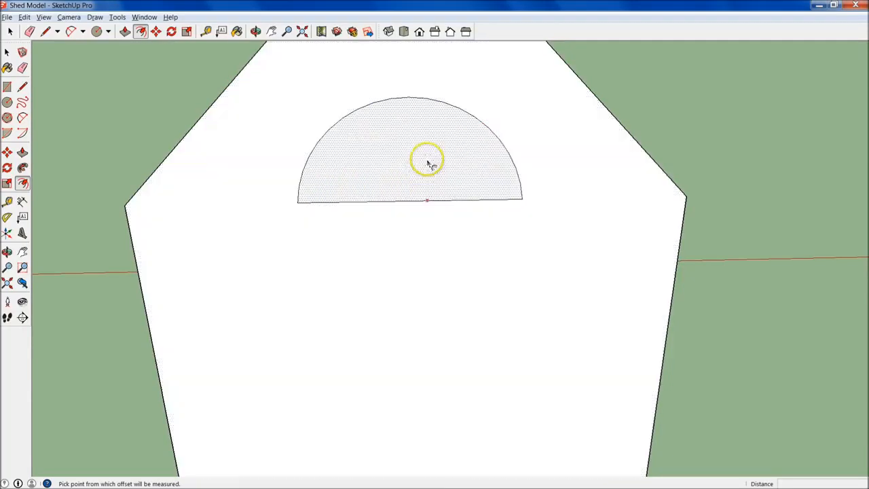
pyautogui.click(462, 132)
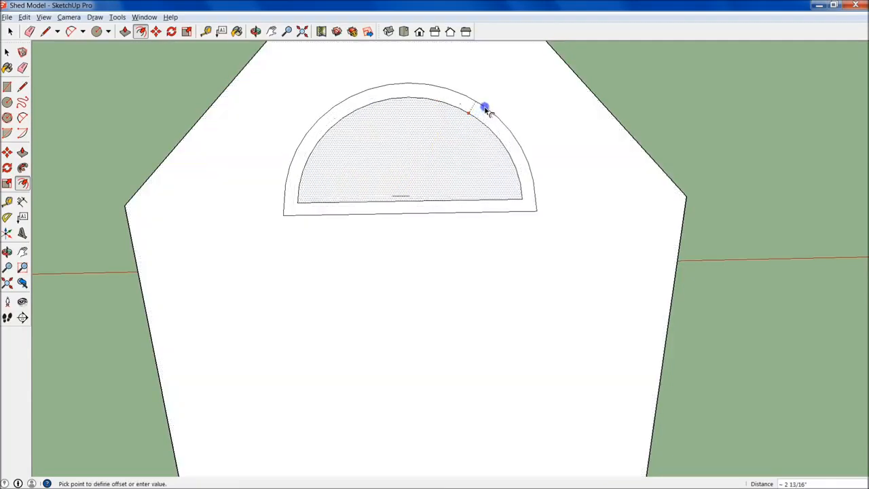
pyautogui.click(486, 110)
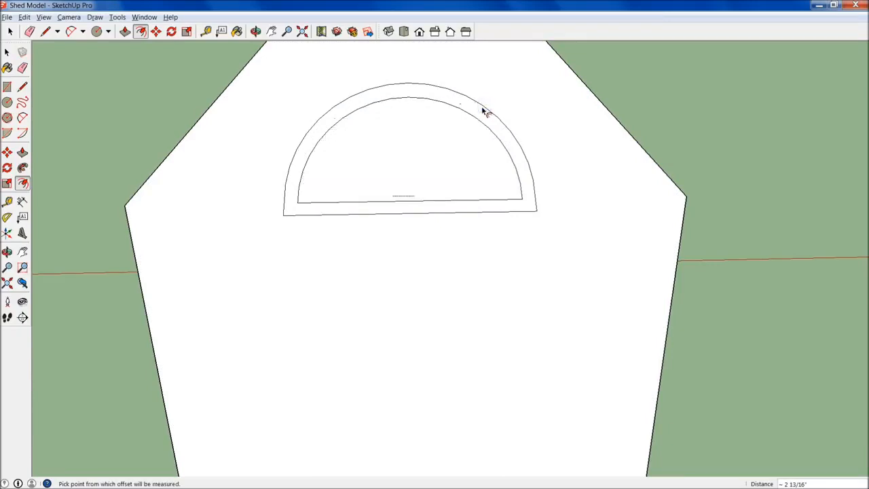
pyautogui.write('4')
pyautogui.press('Return')
# - Select the whole flat ring beside the shed, including its face and both circular edges
pyautogui.scroll(-5, 485, 112)
pyautogui.moveTo(480, 134); pyautogui.dragTo(324, 289, button='middle')
pyautogui.scroll(3, 421, 235)
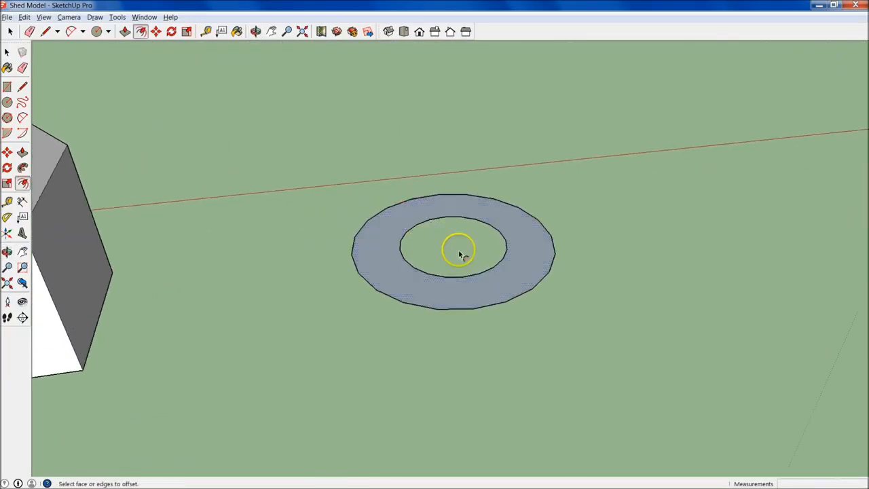
pyautogui.press('space')
pyautogui.click(426, 226)
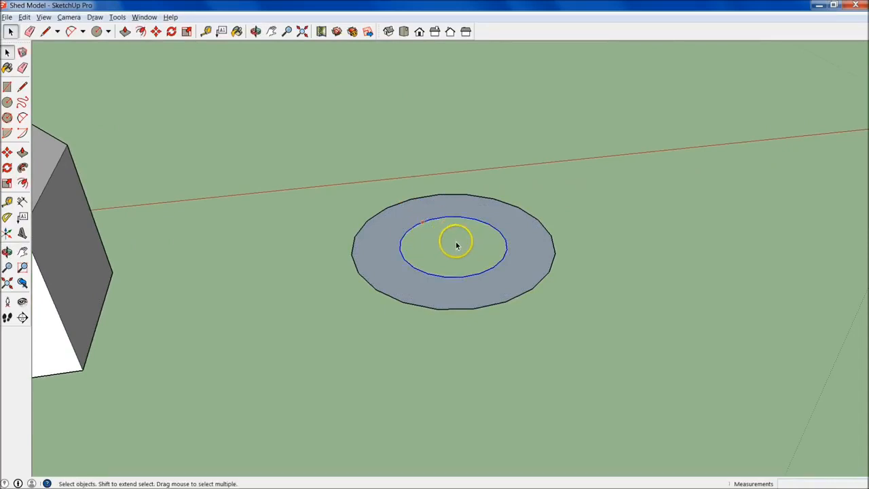
pyautogui.moveTo(301, 136); pyautogui.dragTo(627, 379)
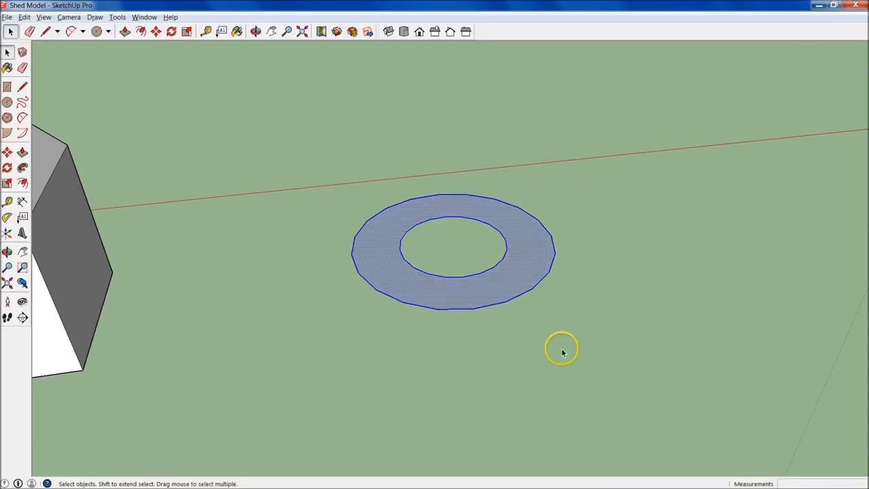
pyautogui.moveTo(241, 220); pyautogui.dragTo(203, 195, button='middle')
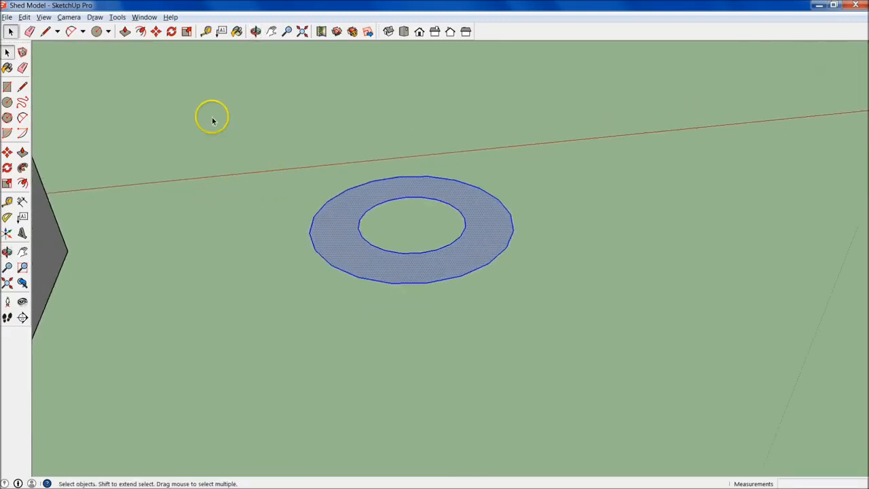
# - Stretch the flat ring along the red axis about its opposite point with the Scale tool, and undo the stretch
pyautogui.click(8, 184)
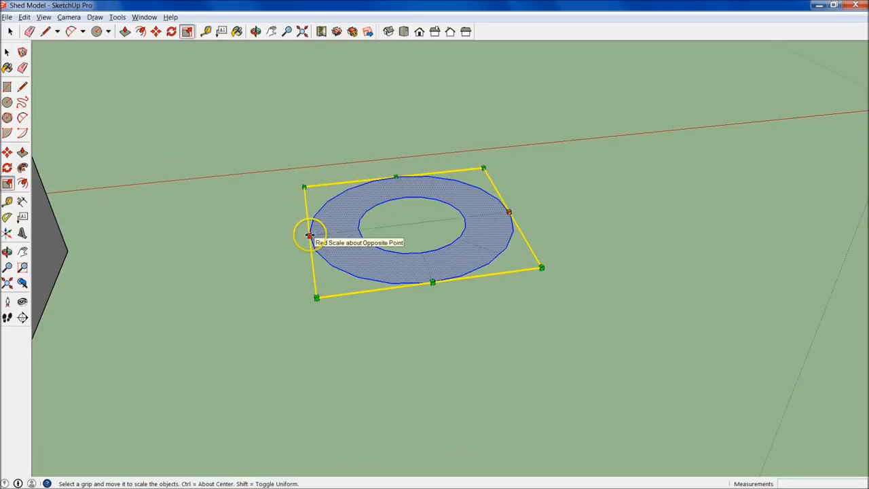
pyautogui.moveTo(309, 234); pyautogui.dragTo(270, 238)
pyautogui.moveTo(328, 246); pyautogui.dragTo(477, 298, button='middle')
pyautogui.hotkey('ctrl', 'z')
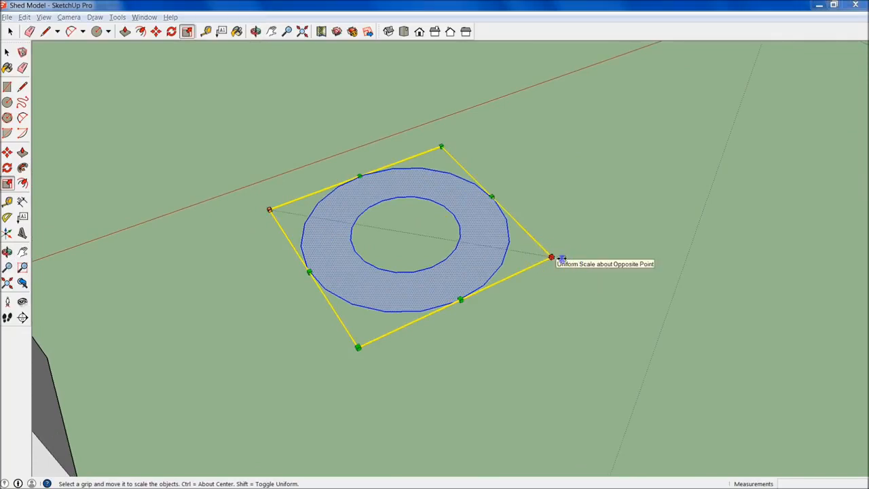
# - Scale the flat ring uniformly about its opposite corner by a factor of 2, and undo the scaling
pyautogui.moveTo(549, 254); pyautogui.dragTo(773, 297)
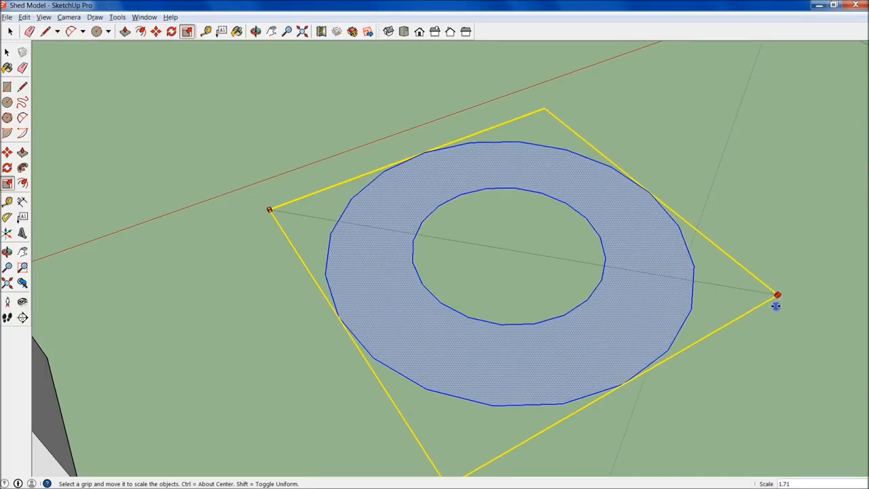
pyautogui.scroll(-3, 760, 284)
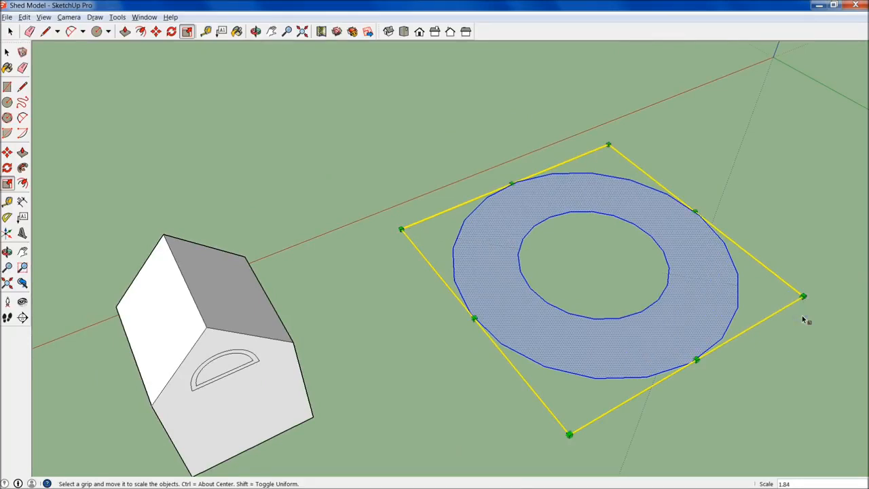
pyautogui.write('2')
pyautogui.press('Return')
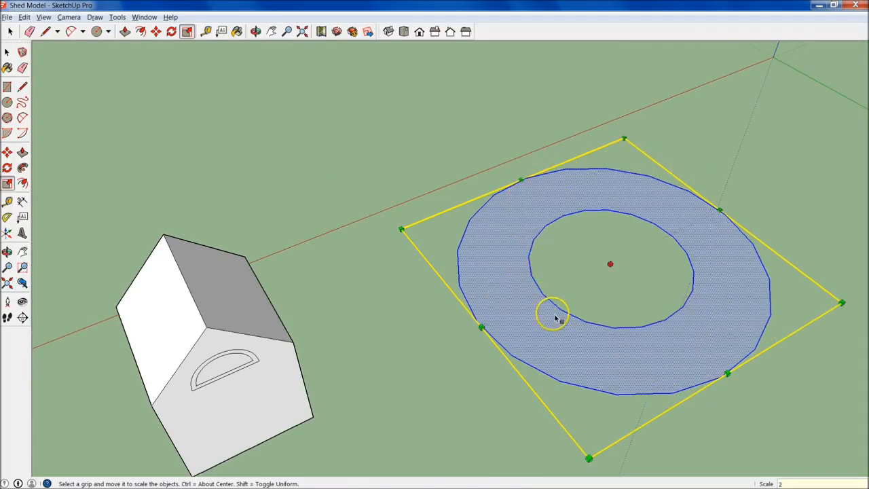
pyautogui.hotkey('ctrl', 'z')
# - Extrude the flat ring face upward with Push/Pull to make a thick hollow cylinder
pyautogui.moveTo(465, 203); pyautogui.dragTo(444, 230, button='middle')
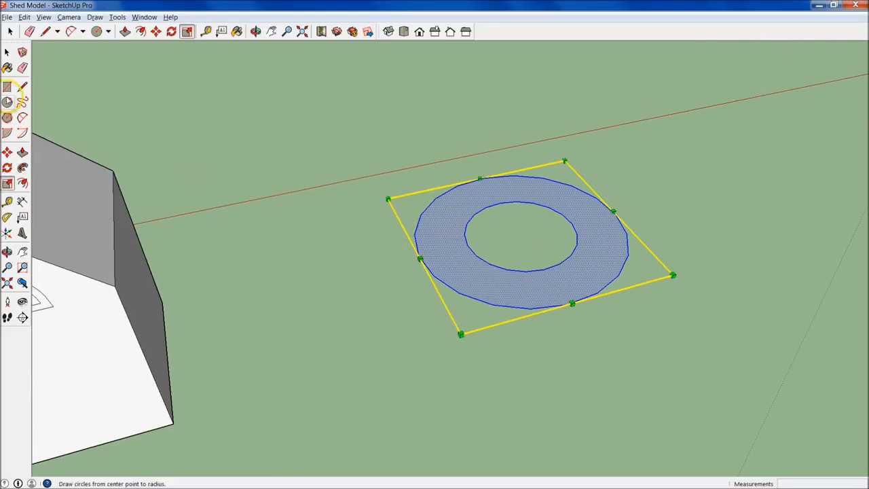
pyautogui.click(23, 152)
pyautogui.click(438, 195)
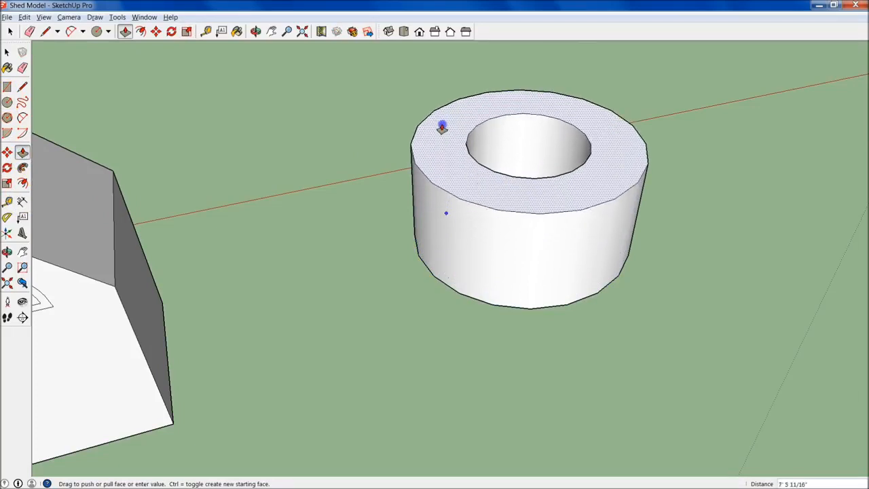
pyautogui.click(447, 146)
pyautogui.moveTo(590, 337); pyautogui.dragTo(501, 333, button='middle')
pyautogui.press('space')
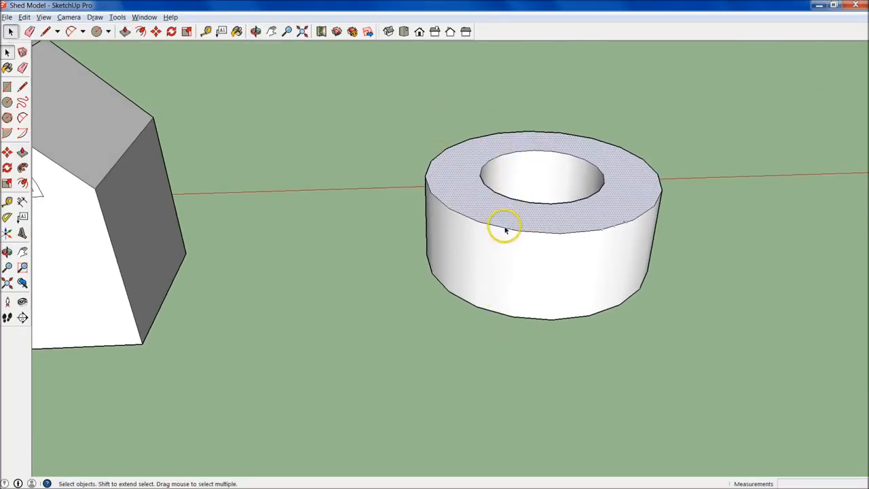
# - Select the ring's top face alone, the face with its bounding edges, and finally all of the ring's connected geometry
pyautogui.moveTo(457, 229); pyautogui.dragTo(339, 323, button='middle')
pyautogui.click(430, 212)
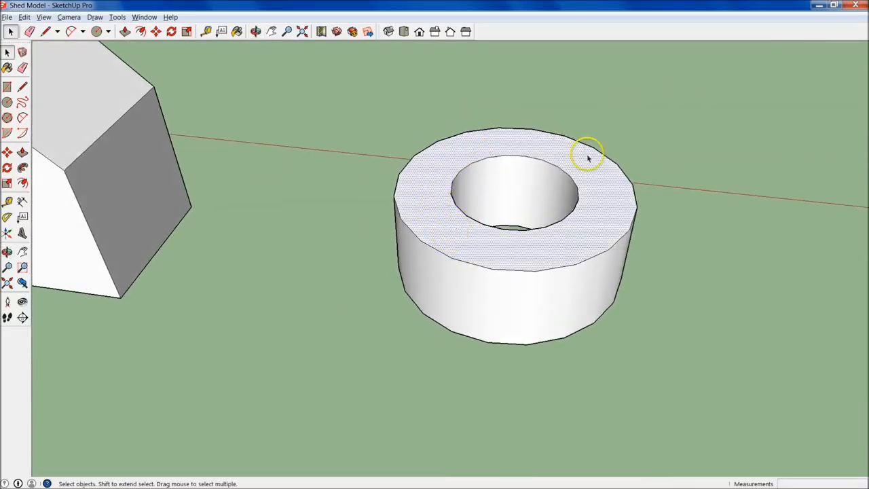
pyautogui.click(374, 175)
pyautogui.doubleClick(434, 188)
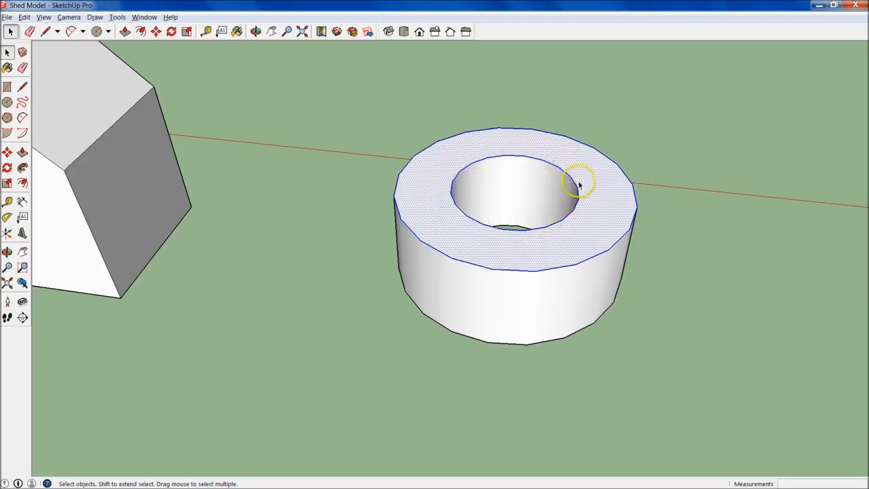
pyautogui.click(615, 362)
pyautogui.moveTo(438, 330); pyautogui.dragTo(448, 360, button='middle')
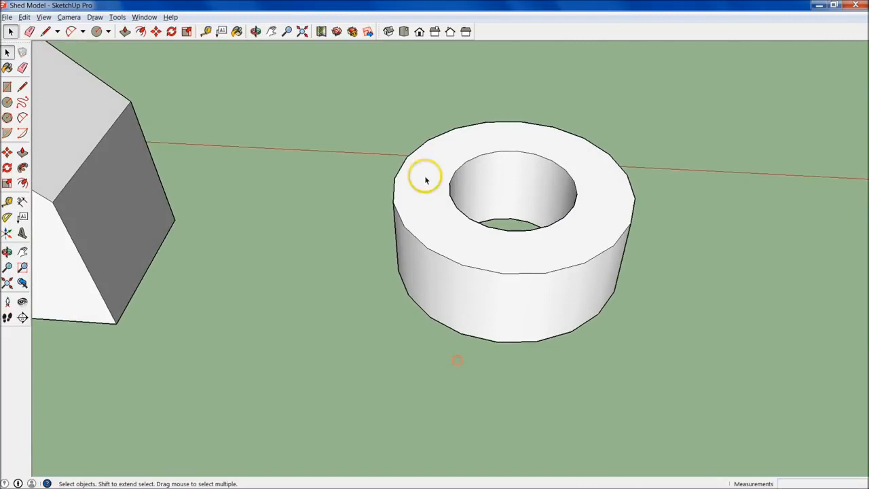
pyautogui.tripleClick(428, 215)
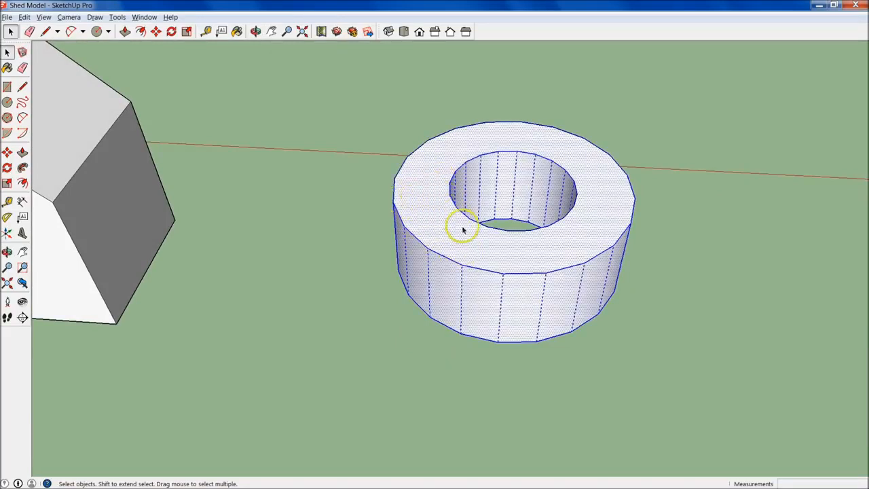
pyautogui.moveTo(554, 325)
pyautogui.mouseDown(button='middle')
pyautogui.moveTo(617, 122)
pyautogui.moveTo(559, 102)
pyautogui.moveTo(603, 351)
pyautogui.mouseUp(button='middle')
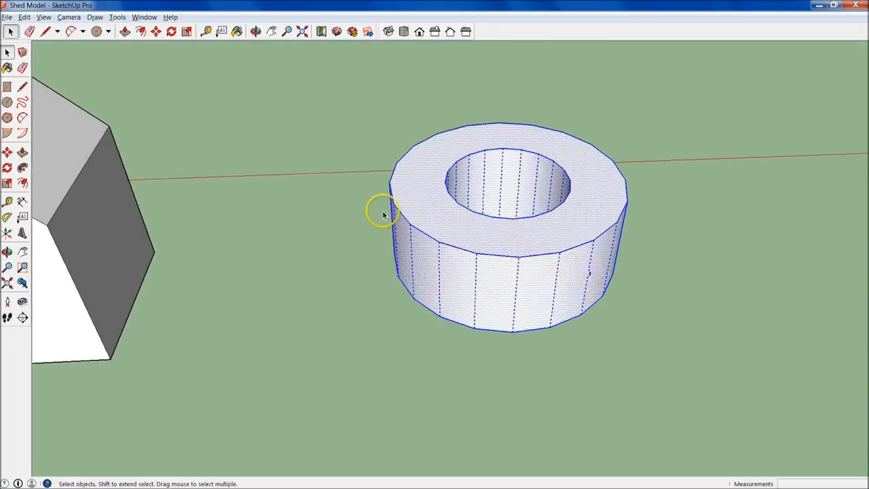
# - Clear the selection and draw a line joining the base edge of the shed's side wall to the ring's base edge
pyautogui.scroll(-3, 456, 230)
pyautogui.scroll(-1, 344, 245)
pyautogui.keyDown('shift'); pyautogui.moveTo(345, 244); pyautogui.dragTo(405, 256, button='middle'); pyautogui.keyUp('shift')
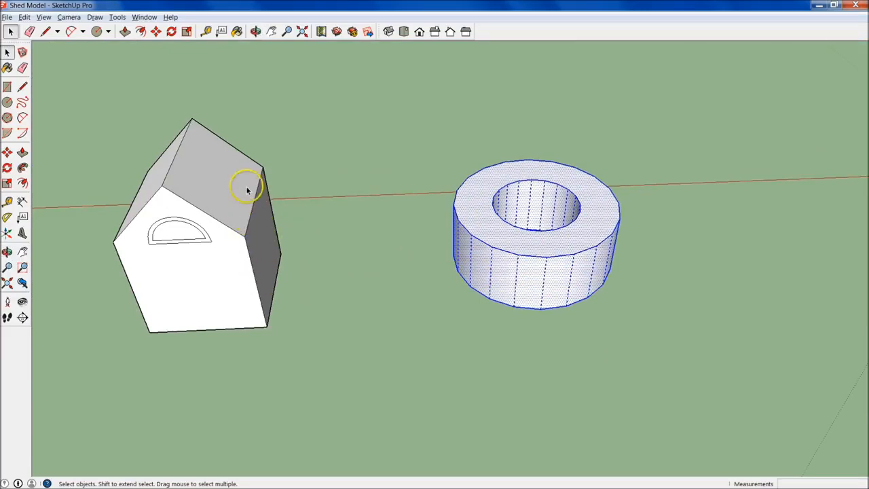
pyautogui.click(368, 327)
pyautogui.click(21, 85)
pyautogui.click(275, 288)
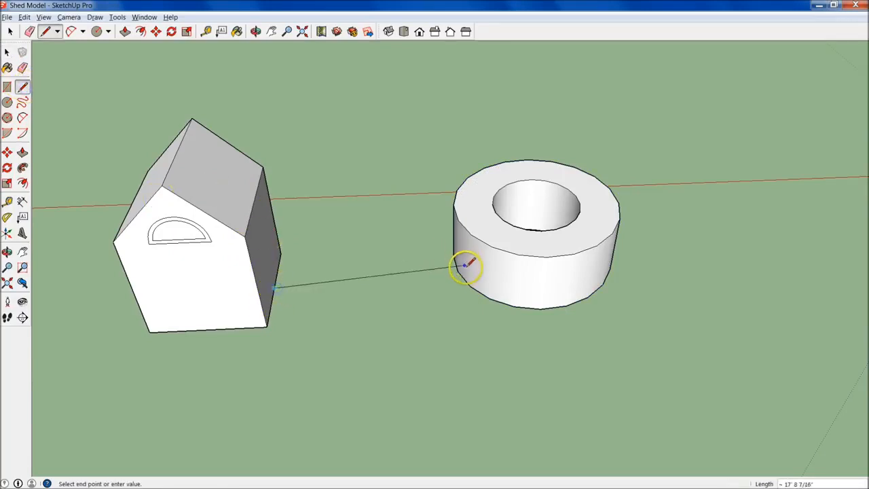
pyautogui.click(470, 287)
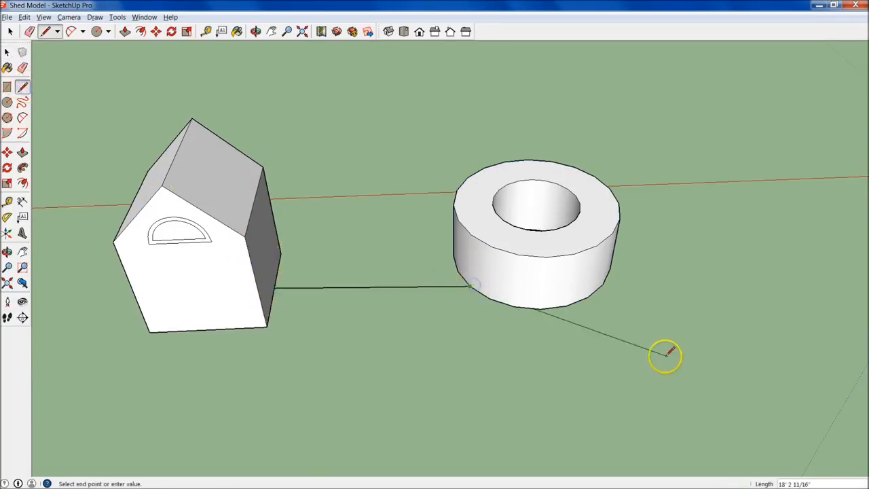
pyautogui.press('Escape')
# - Select everything connected to the ring, including the joining line and the shed, and clear the selection
pyautogui.press('space')
pyautogui.moveTo(550, 339); pyautogui.dragTo(524, 248, button='middle')
pyautogui.tripleClick(522, 255)
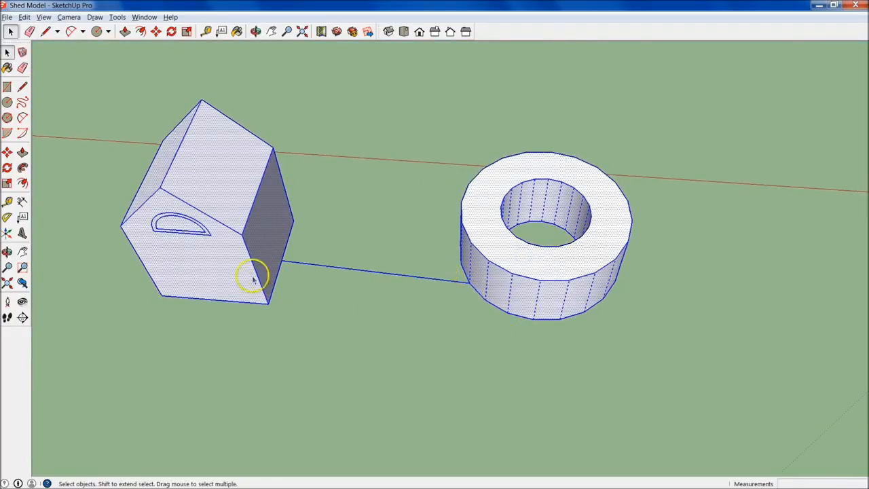
pyautogui.moveTo(285, 288); pyautogui.dragTo(397, 328, button='middle')
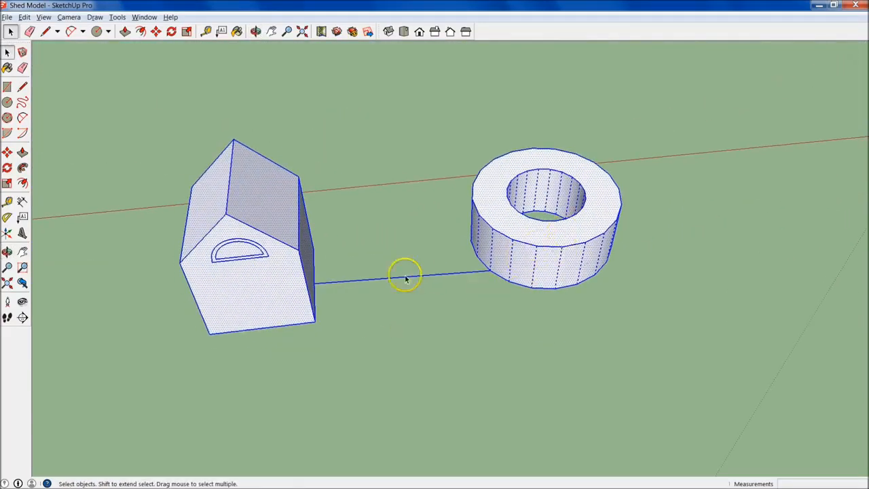
pyautogui.click(514, 388)
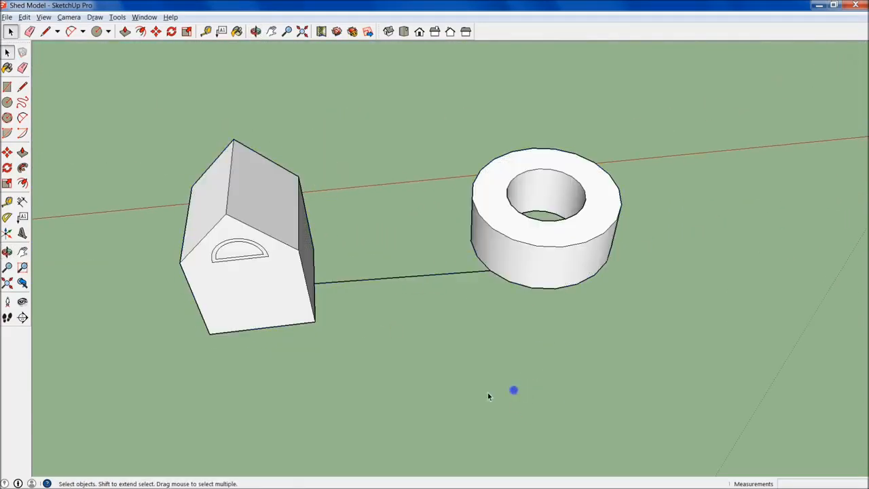
# - Select the ring's top face with its edges, select all geometry connected to its outer wall, and clear the selection
pyautogui.click(534, 236)
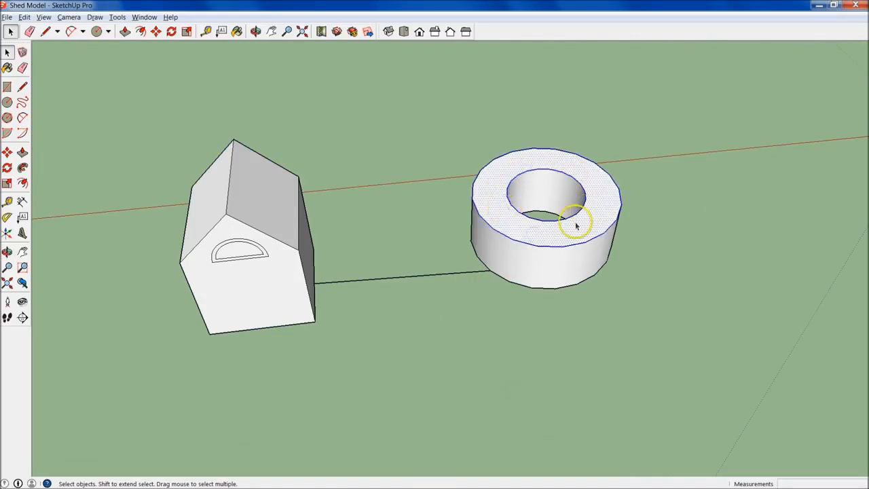
pyautogui.click(541, 335)
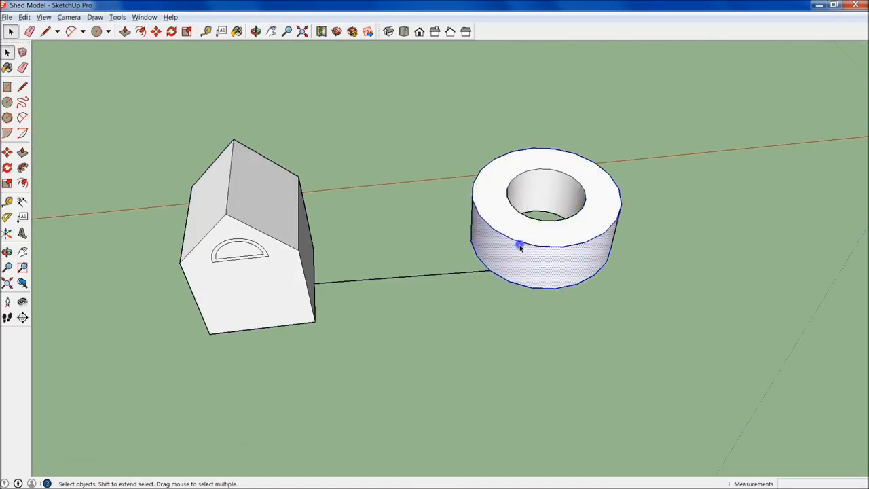
pyautogui.tripleClick(521, 249)
pyautogui.click(408, 318)
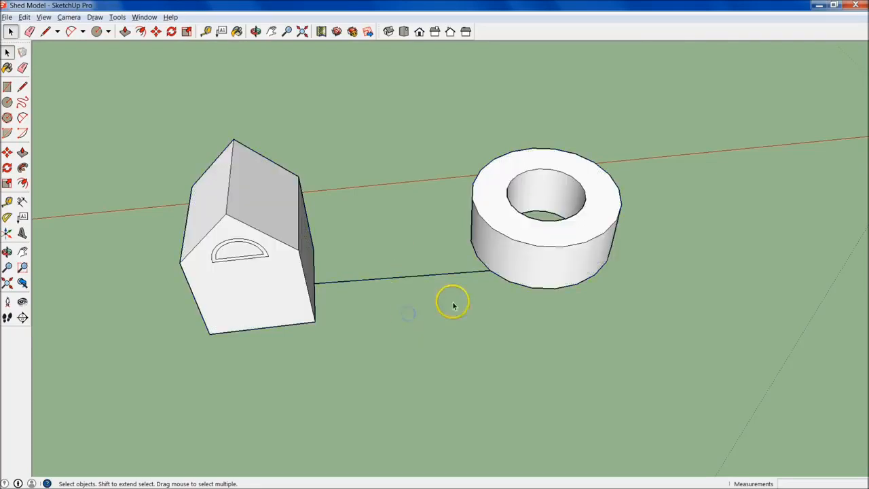
# - Remove the line joining the shed and the ring
pyautogui.moveTo(389, 224); pyautogui.dragTo(557, 345, button='middle')
pyautogui.moveTo(437, 124); pyautogui.dragTo(484, 145)
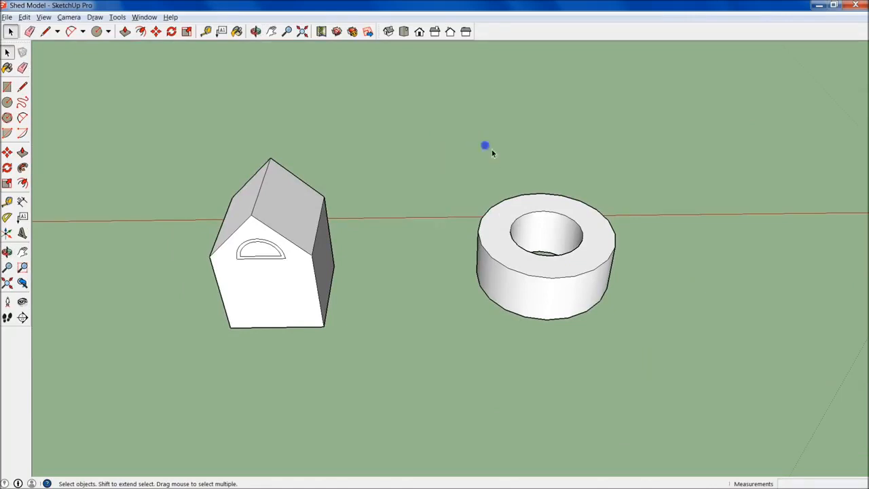
pyautogui.click(466, 246)
# - Select the entire solid ring and move it 30' away from the shed along the red axis
pyautogui.moveTo(454, 136); pyautogui.dragTo(682, 393)
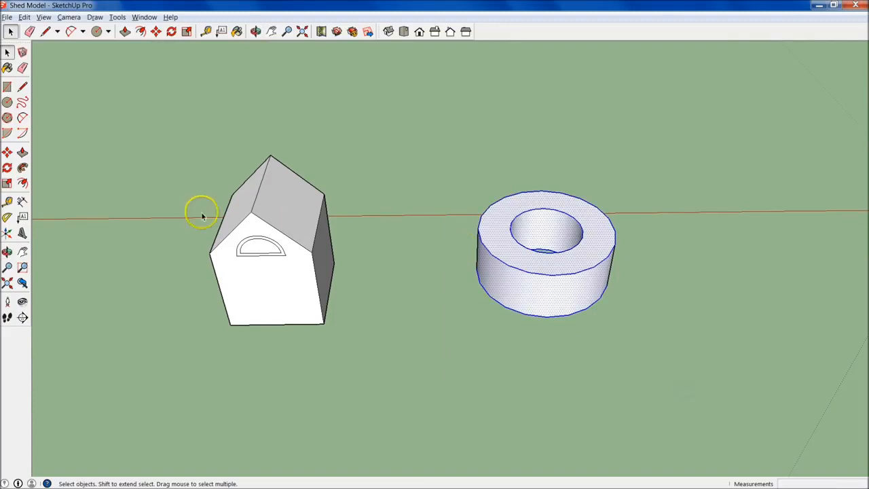
pyautogui.click(8, 154)
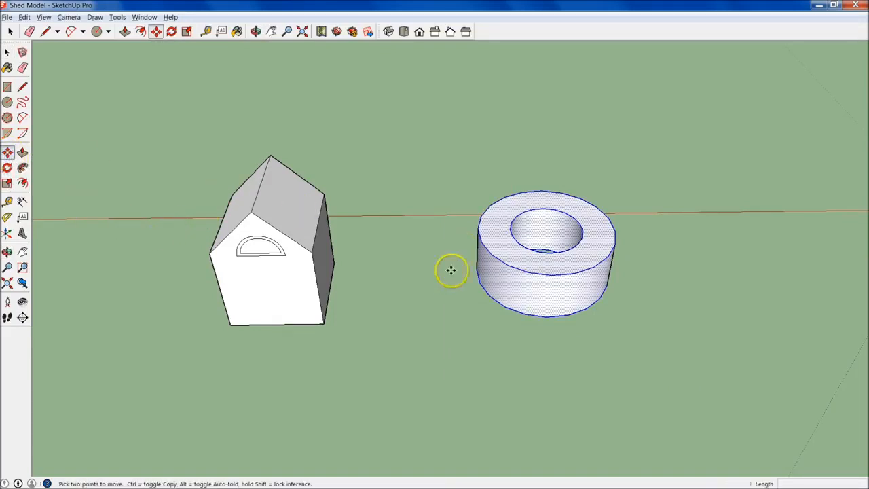
pyautogui.click(499, 253)
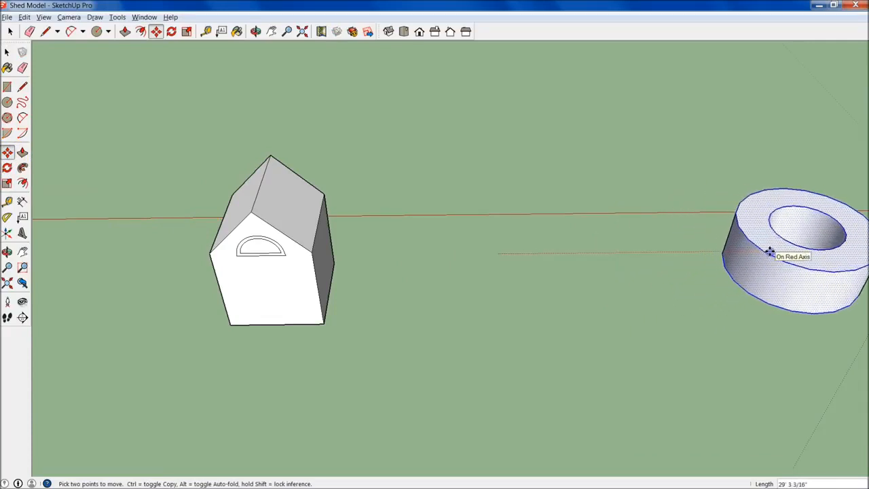
pyautogui.click(771, 251)
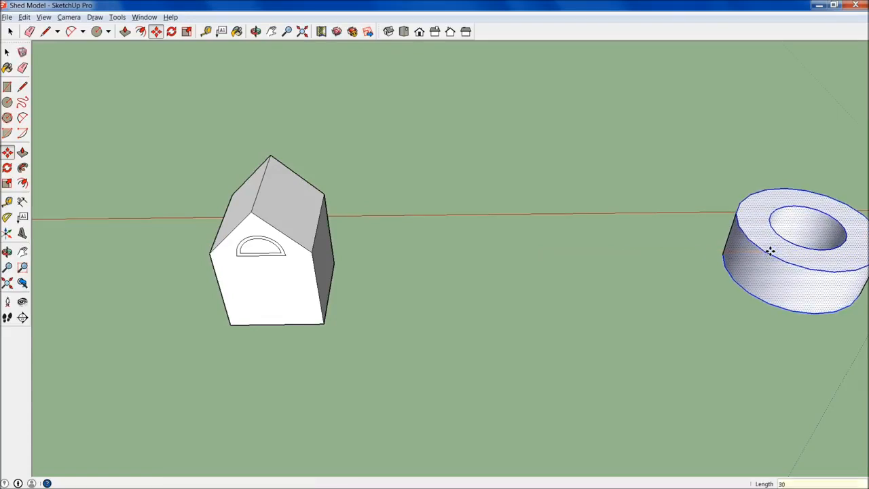
pyautogui.write('30')
pyautogui.press('Return')
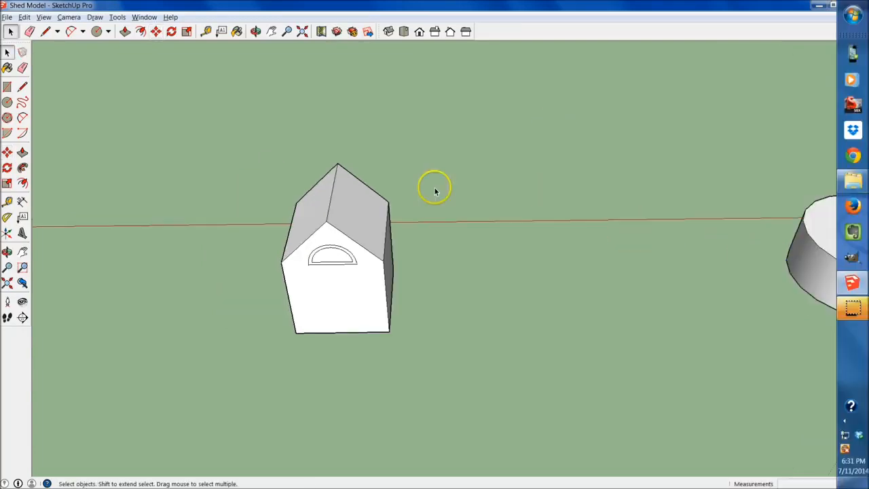
pyautogui.keyDown('shift'); pyautogui.moveTo(665, 201); pyautogui.dragTo(357, 168, button='middle'); pyautogui.keyUp('shift')
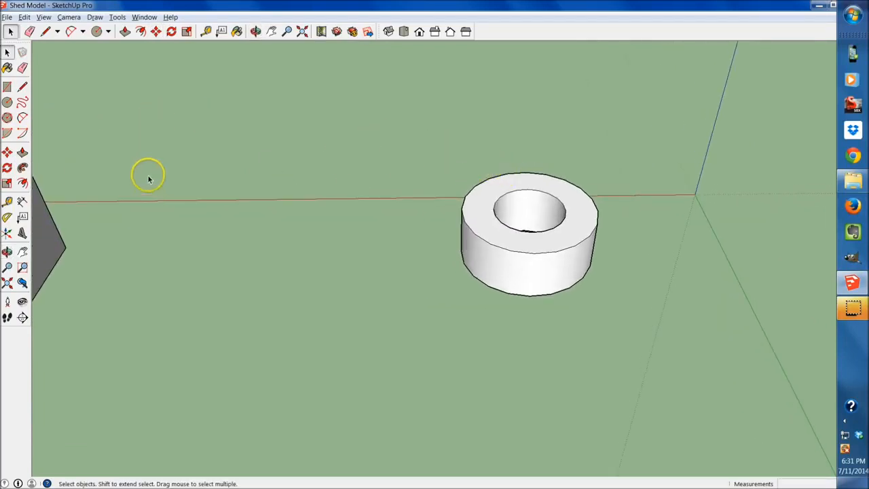
pyautogui.click(7, 184)
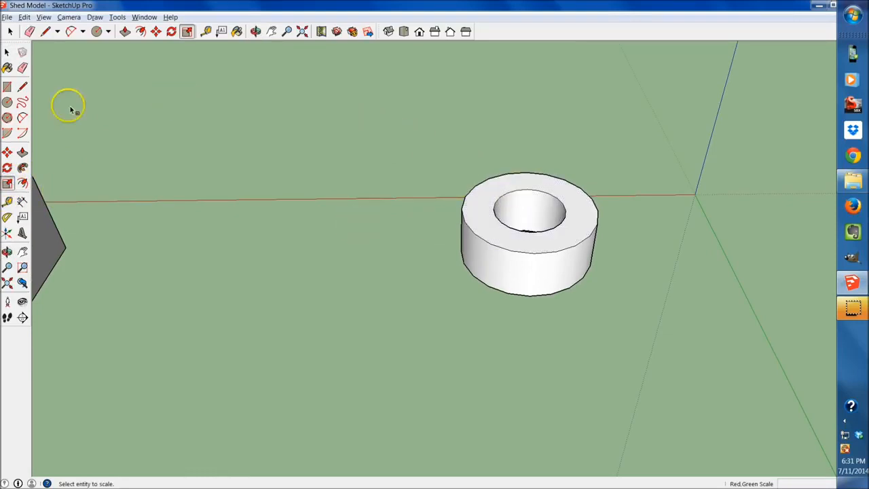
pyautogui.click(6, 53)
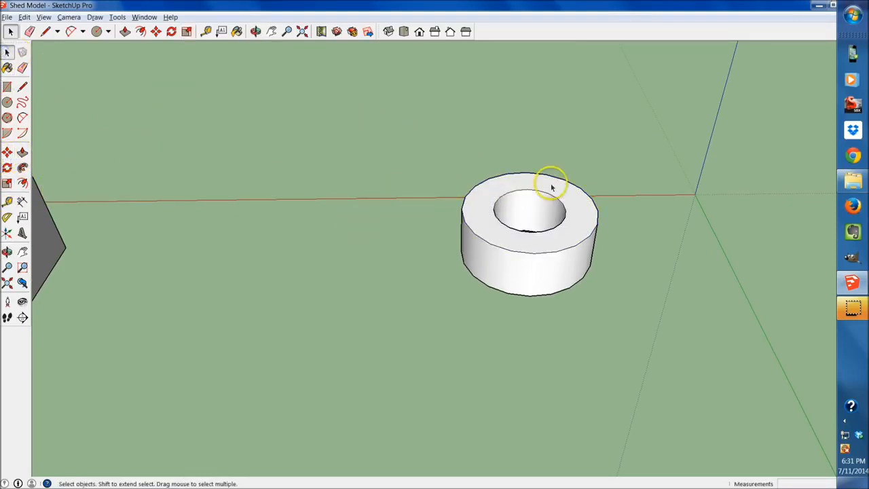
# - Select the entire ring with its faces and edges and stretch it taller along the blue axis with Scale
pyautogui.moveTo(397, 110); pyautogui.dragTo(648, 341)
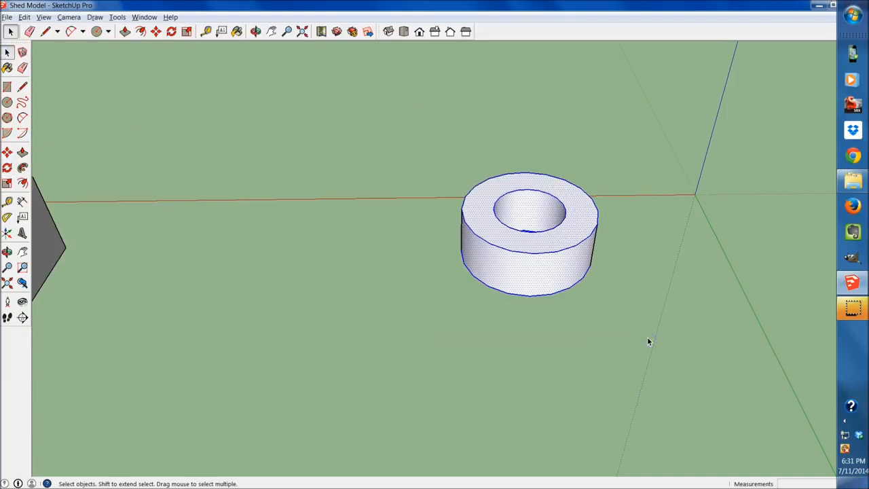
pyautogui.click(7, 183)
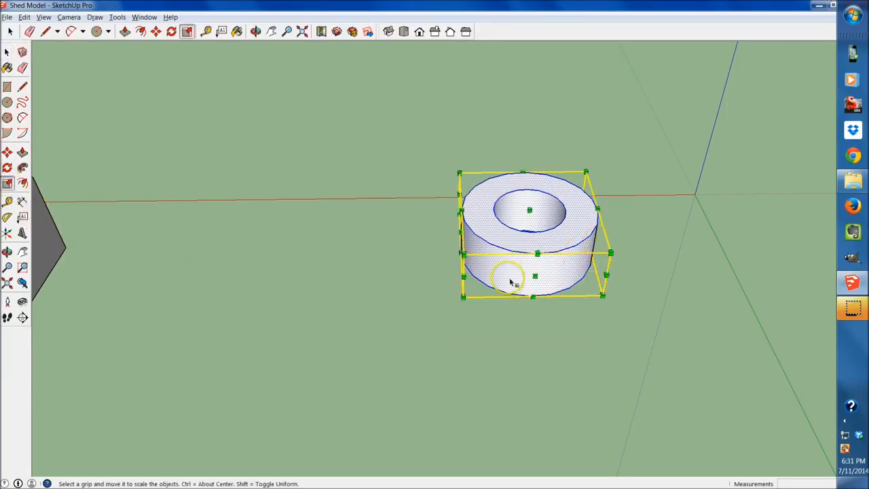
pyautogui.moveTo(572, 295); pyautogui.dragTo(412, 218, button='middle')
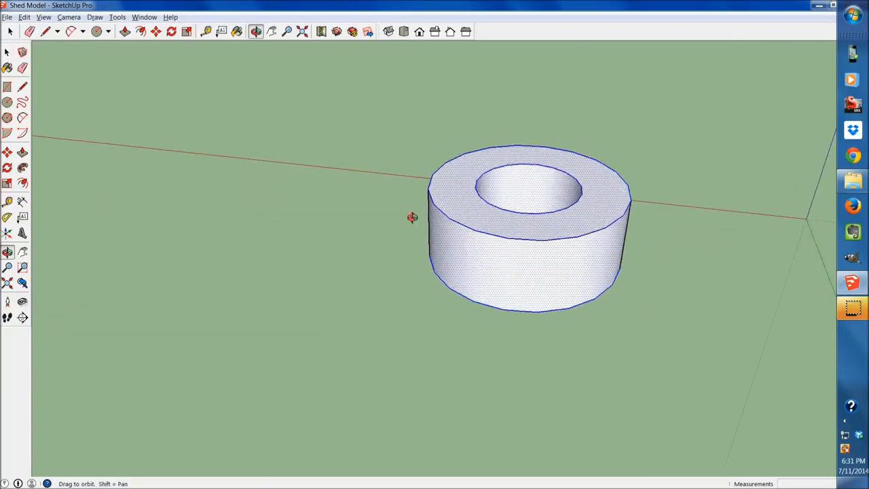
pyautogui.moveTo(520, 188); pyautogui.dragTo(524, 76)
pyautogui.moveTo(641, 210); pyautogui.dragTo(502, 232, button='middle')
pyautogui.moveTo(621, 228); pyautogui.dragTo(768, 330)
pyautogui.moveTo(315, 148); pyautogui.dragTo(407, 163, button='middle')
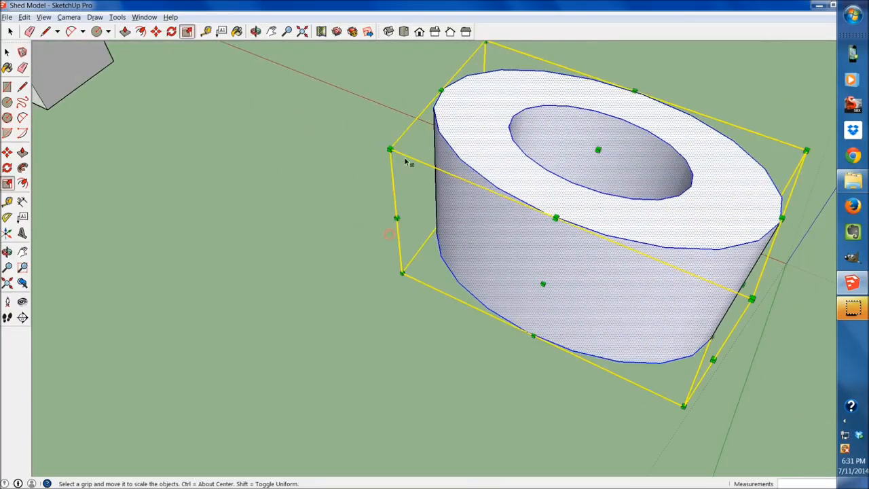
# - Resize the selected ring proportionally from an upper corner of its scaling box
pyautogui.moveTo(391, 148); pyautogui.dragTo(324, 188)
pyautogui.moveTo(412, 193); pyautogui.dragTo(501, 271, button='middle')
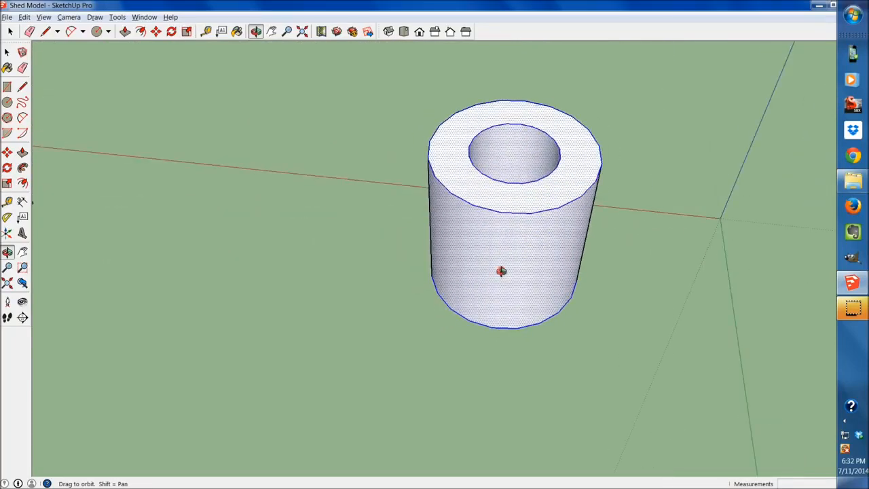
pyautogui.scroll(-3, 501, 272)
pyautogui.moveTo(479, 180); pyautogui.dragTo(514, 233, button='middle')
pyautogui.scroll(4, 546, 270)
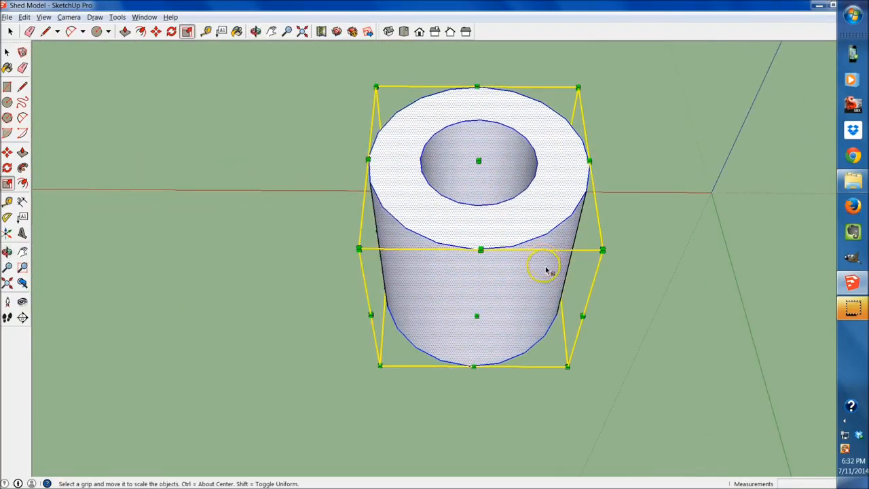
# - Scale the ring along the red and green axes by factors of 1.24 and 1.10
pyautogui.moveTo(583, 316); pyautogui.dragTo(620, 241)
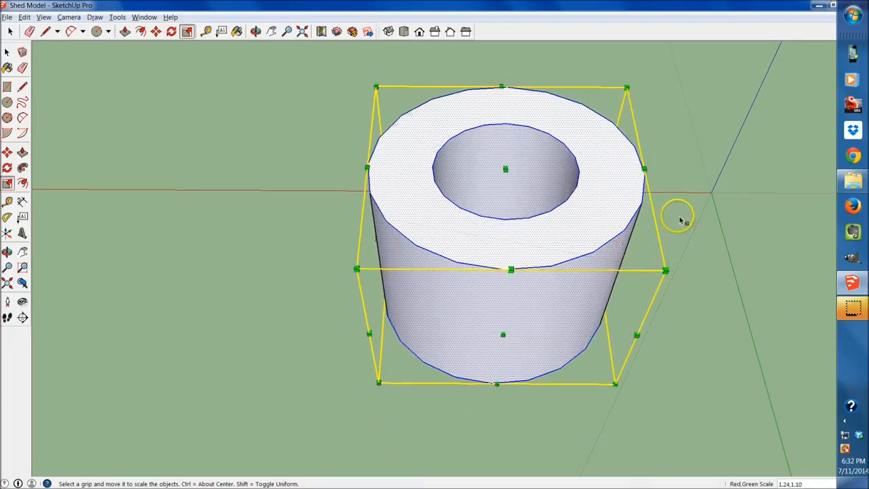
pyautogui.moveTo(696, 230); pyautogui.dragTo(610, 356, button='middle')
pyautogui.moveTo(537, 304); pyautogui.dragTo(538, 322, button='middle')
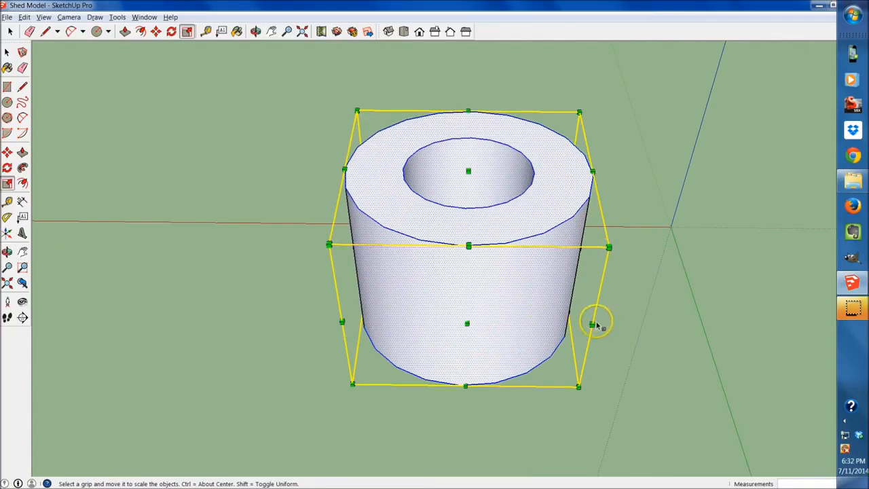
# - Widen the ring about its center along the red axis by a scale factor of 1.41
pyautogui.moveTo(465, 324)
pyautogui.mouseDown()
pyautogui.moveTo(466, 387)
pyautogui.moveTo(469, 320)
pyautogui.moveTo(496, 425)
pyautogui.moveTo(480, 325)
pyautogui.mouseUp()
pyautogui.moveTo(409, 277); pyautogui.dragTo(494, 310, button='middle')
pyautogui.scroll(-4, 464, 280)
pyautogui.moveTo(465, 282)
pyautogui.mouseDown(button='middle')
pyautogui.moveTo(572, 349)
pyautogui.moveTo(482, 285)
pyautogui.mouseUp(button='middle')
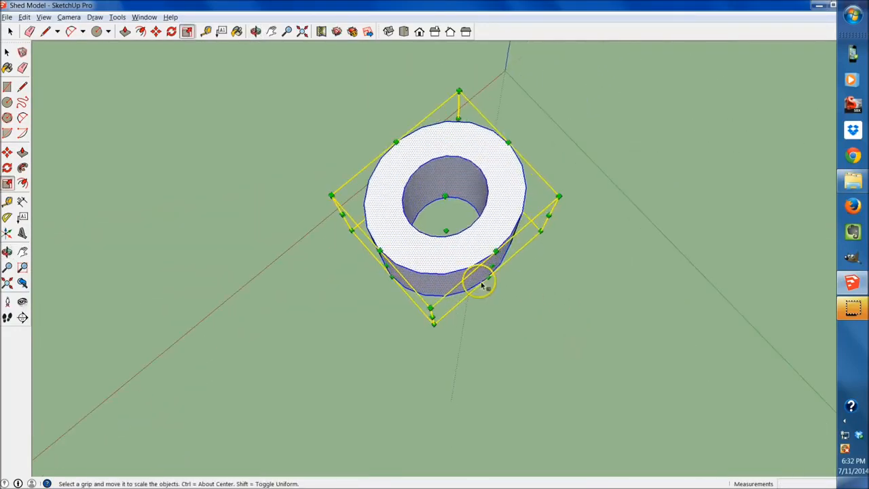
pyautogui.moveTo(526, 305); pyautogui.dragTo(496, 265)
pyautogui.moveTo(521, 294); pyautogui.dragTo(569, 318)
pyautogui.moveTo(568, 319); pyautogui.dragTo(224, 127, button='middle')
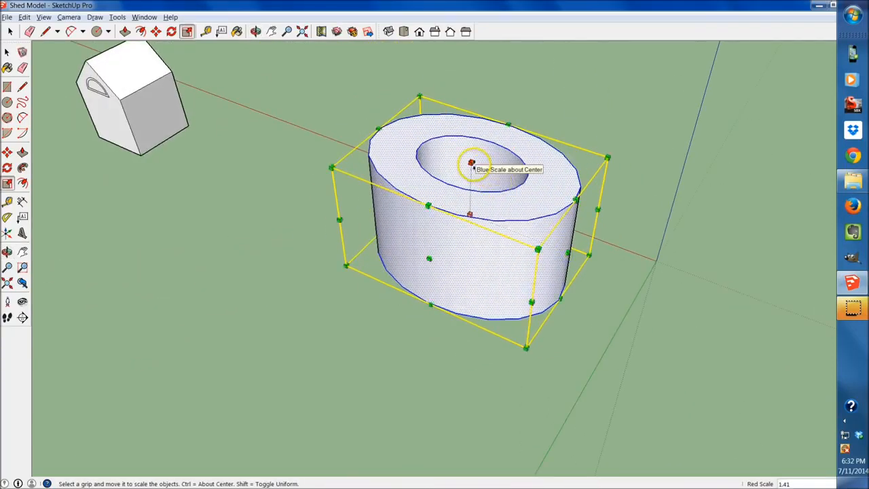
# - Stretch the ring's height about its center along the blue axis, finishing with a scale factor of 2.67
pyautogui.keyDown('ctrl'); pyautogui.moveTo(471, 164); pyautogui.dragTo(469, 149); pyautogui.keyUp('ctrl')
pyautogui.moveTo(462, 84)
pyautogui.keyDown('ctrl'); pyautogui.mouseDown()
pyautogui.moveTo(466, 219)
pyautogui.moveTo(474, 70)
pyautogui.mouseUp(); pyautogui.keyUp('ctrl')
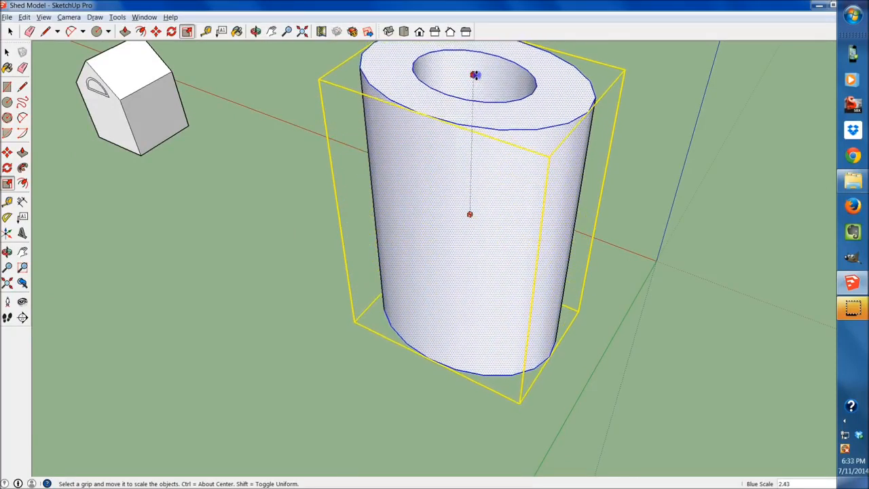
pyautogui.moveTo(474, 75); pyautogui.dragTo(439, 64, button='middle')
pyautogui.scroll(-3, 419, 136)
pyautogui.moveTo(419, 135); pyautogui.dragTo(418, 178, button='middle')
pyautogui.moveTo(418, 177); pyautogui.dragTo(414, 57)
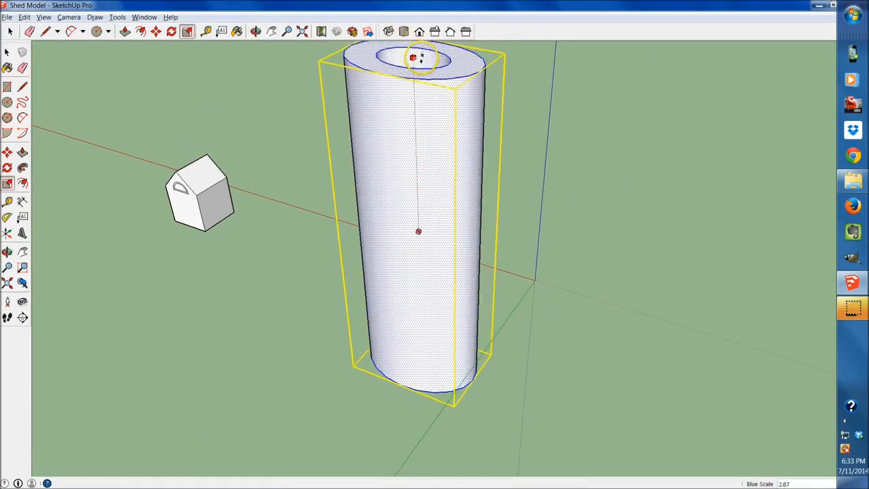
pyautogui.moveTo(448, 265); pyautogui.dragTo(535, 351, button='middle')
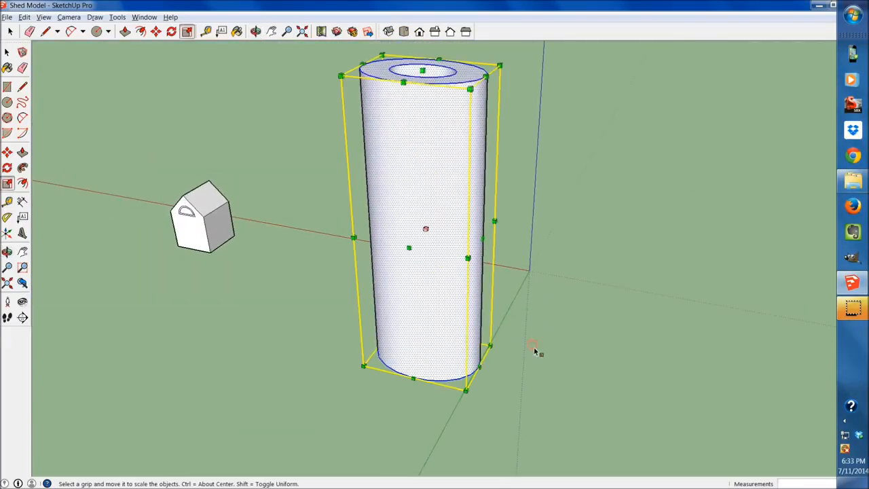
# - Undo the latest blue-axis and red-axis scalings of the ring
pyautogui.hotkey('ctrl', 'z')
pyautogui.hotkey('ctrl', 'z')
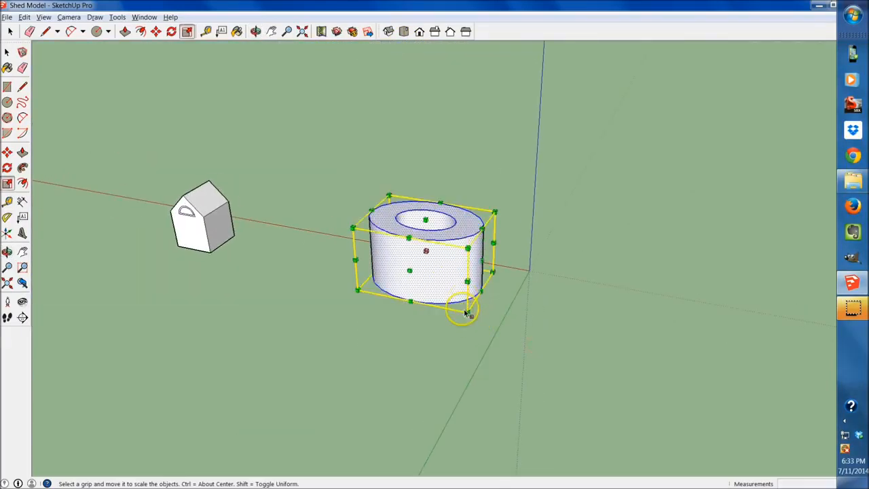
pyautogui.moveTo(361, 271); pyautogui.dragTo(452, 376, button='middle')
pyautogui.moveTo(466, 287); pyautogui.dragTo(451, 268, button='middle')
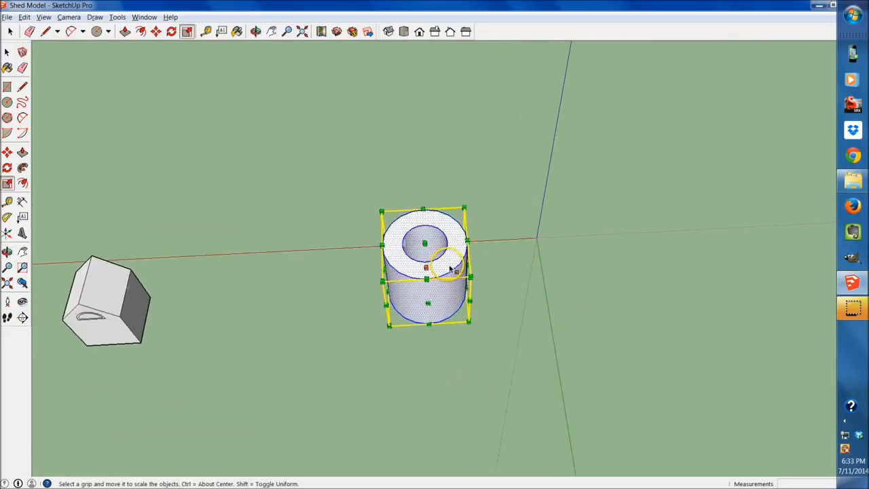
# - Finish scaling and clear the selection of the ring
pyautogui.keyDown('shift'); pyautogui.moveTo(234, 331); pyautogui.dragTo(344, 300, button='middle'); pyautogui.keyUp('shift')
pyautogui.press('space')
pyautogui.click(390, 349)
# - Examine the shed with its half-circle window and the scaled ring from several sides
pyautogui.keyDown('shift'); pyautogui.moveTo(334, 351); pyautogui.dragTo(720, 316, button='middle'); pyautogui.keyUp('shift')
pyautogui.scroll(-3, 687, 306)
pyautogui.moveTo(584, 339); pyautogui.dragTo(716, 307, button='middle')
pyautogui.click(6, 17)
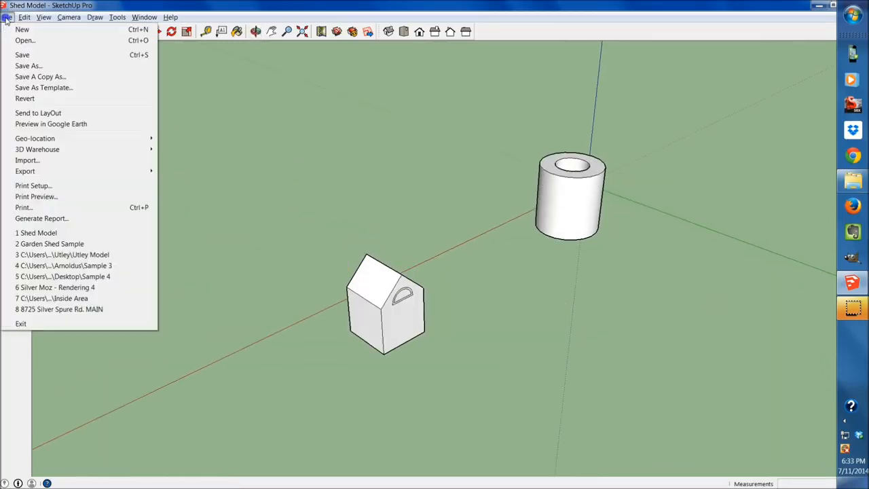
pyautogui.click(281, 178)
pyautogui.moveTo(523, 228); pyautogui.dragTo(237, 322, button='middle')
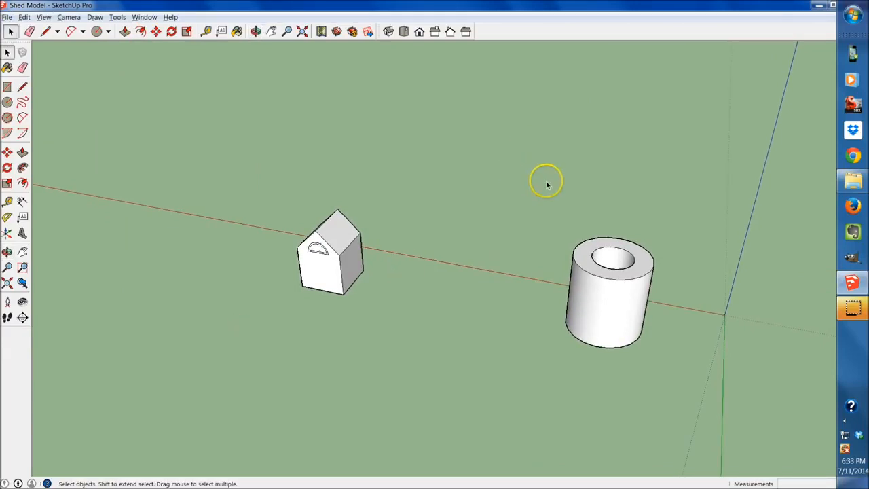
pyautogui.moveTo(531, 276); pyautogui.dragTo(632, 267, button='middle')
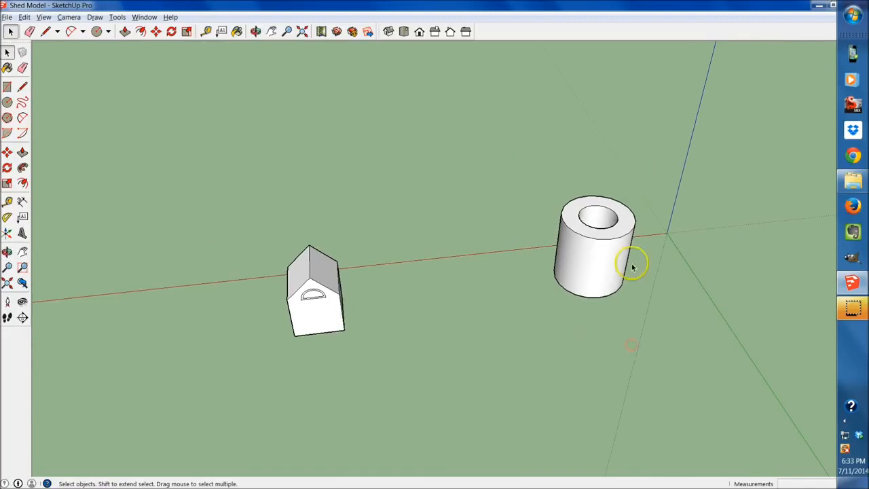
pyautogui.moveTo(272, 380); pyautogui.dragTo(428, 360, button='middle')
pyautogui.moveTo(511, 319); pyautogui.dragTo(550, 333, button='middle')
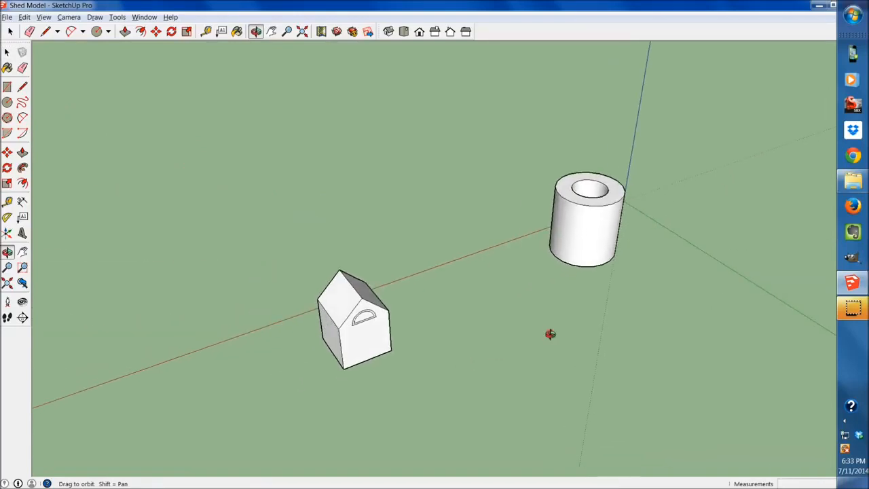
# - Switch to the Garden Shed Sample model and examine its stone shed, dormer and pergola from several sides
pyautogui.hotkey('alt', 'Tab')
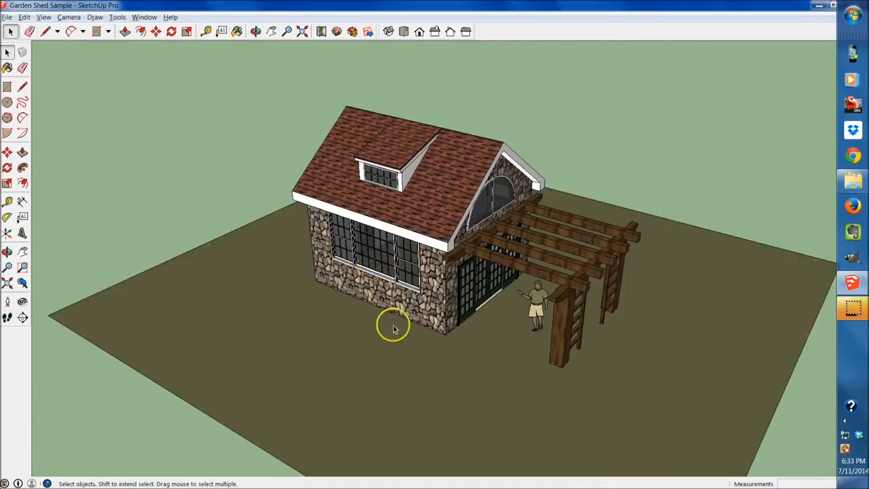
pyautogui.moveTo(390, 324); pyautogui.dragTo(515, 161, button='middle')
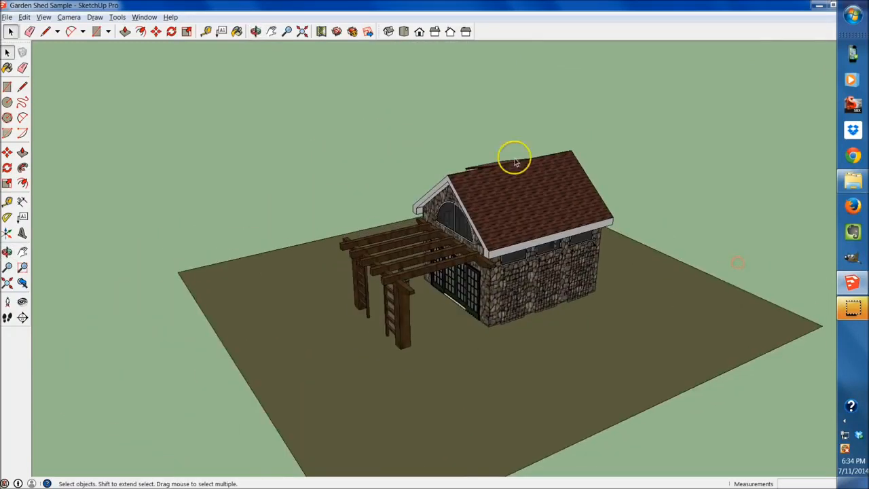
pyautogui.moveTo(455, 293); pyautogui.dragTo(414, 252, button='middle')
pyautogui.scroll(1, 454, 234)
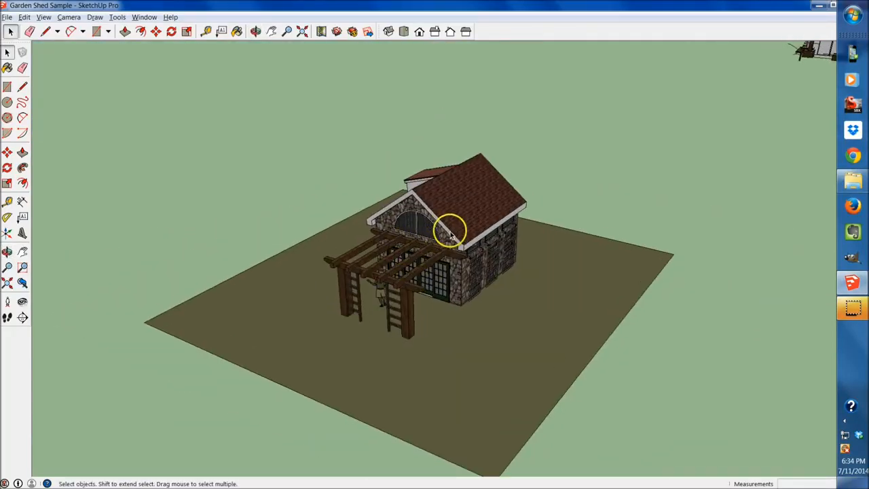
pyautogui.moveTo(494, 235); pyautogui.dragTo(217, 397, button='middle')
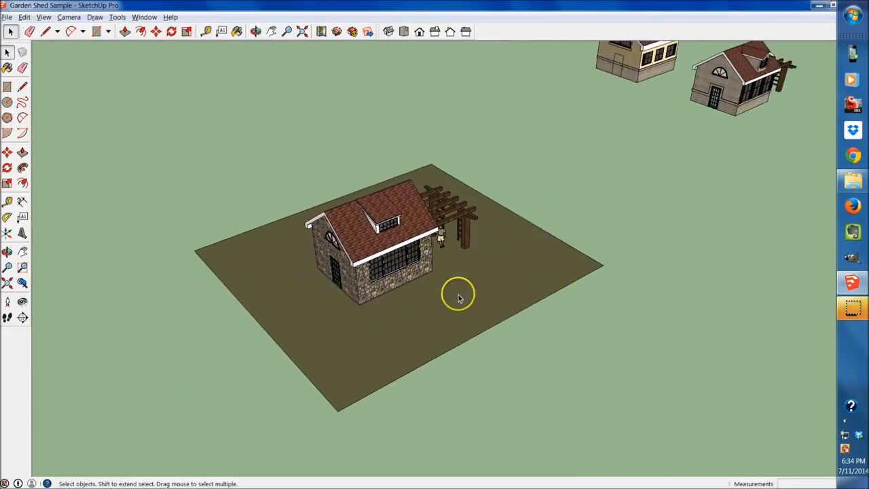
pyautogui.moveTo(476, 287); pyautogui.dragTo(319, 301, button='middle')
pyautogui.click(432, 240)
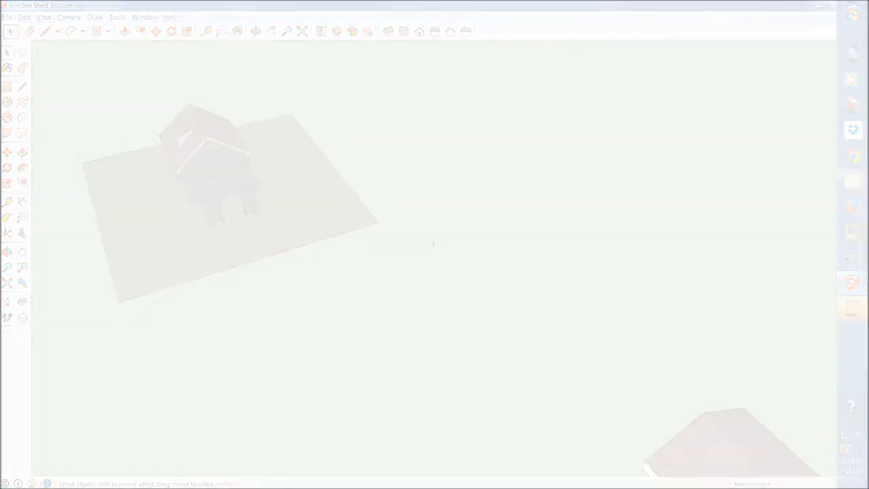